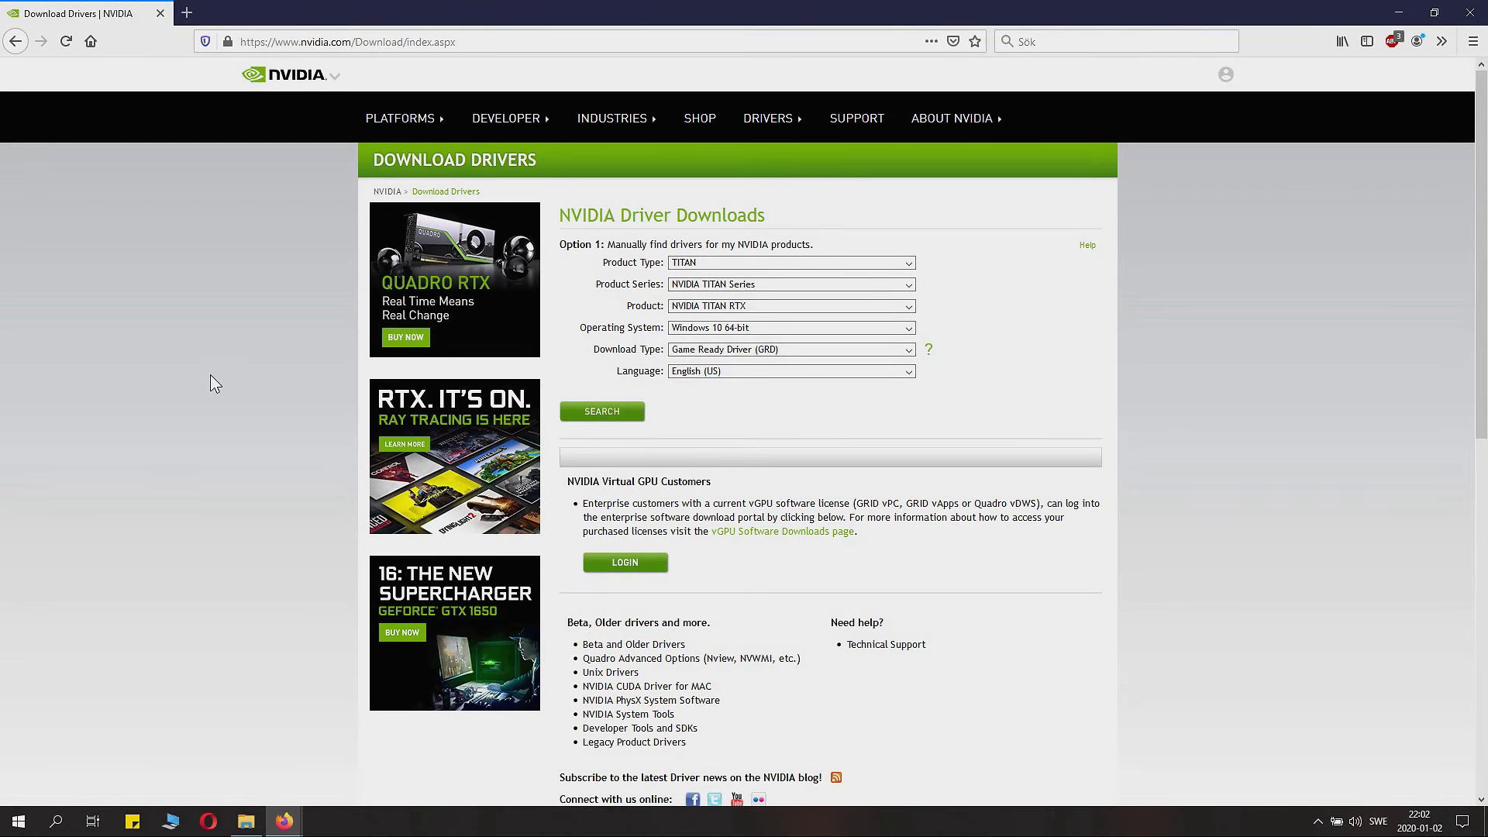
Open Device Manager and expand Display adapters to show Intel HD Graphics 620 and GeForce GTX 950M
{"action": "key", "text": "super+x"}
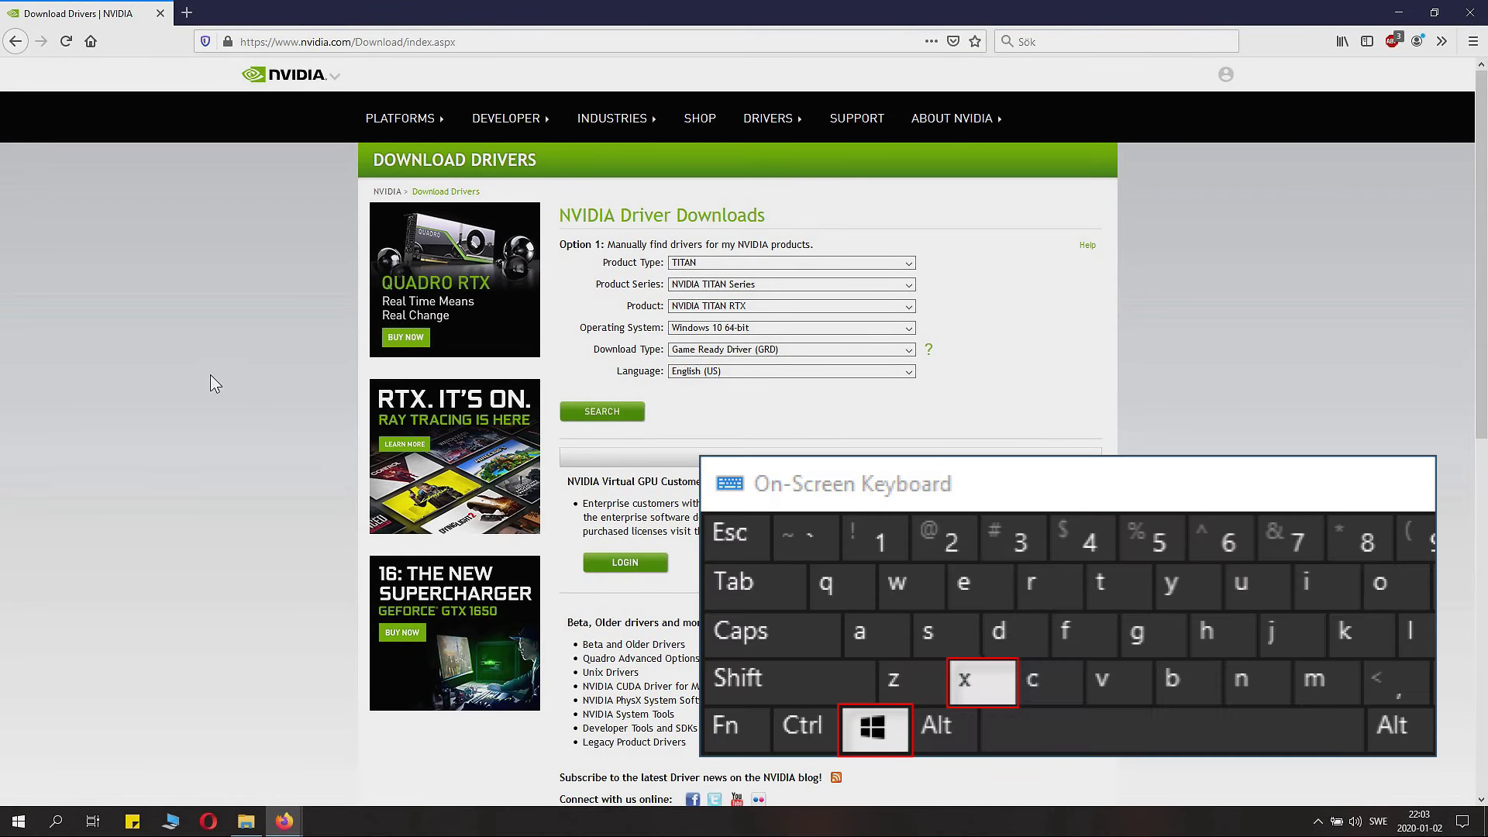
{"action": "key", "text": "super+x"}
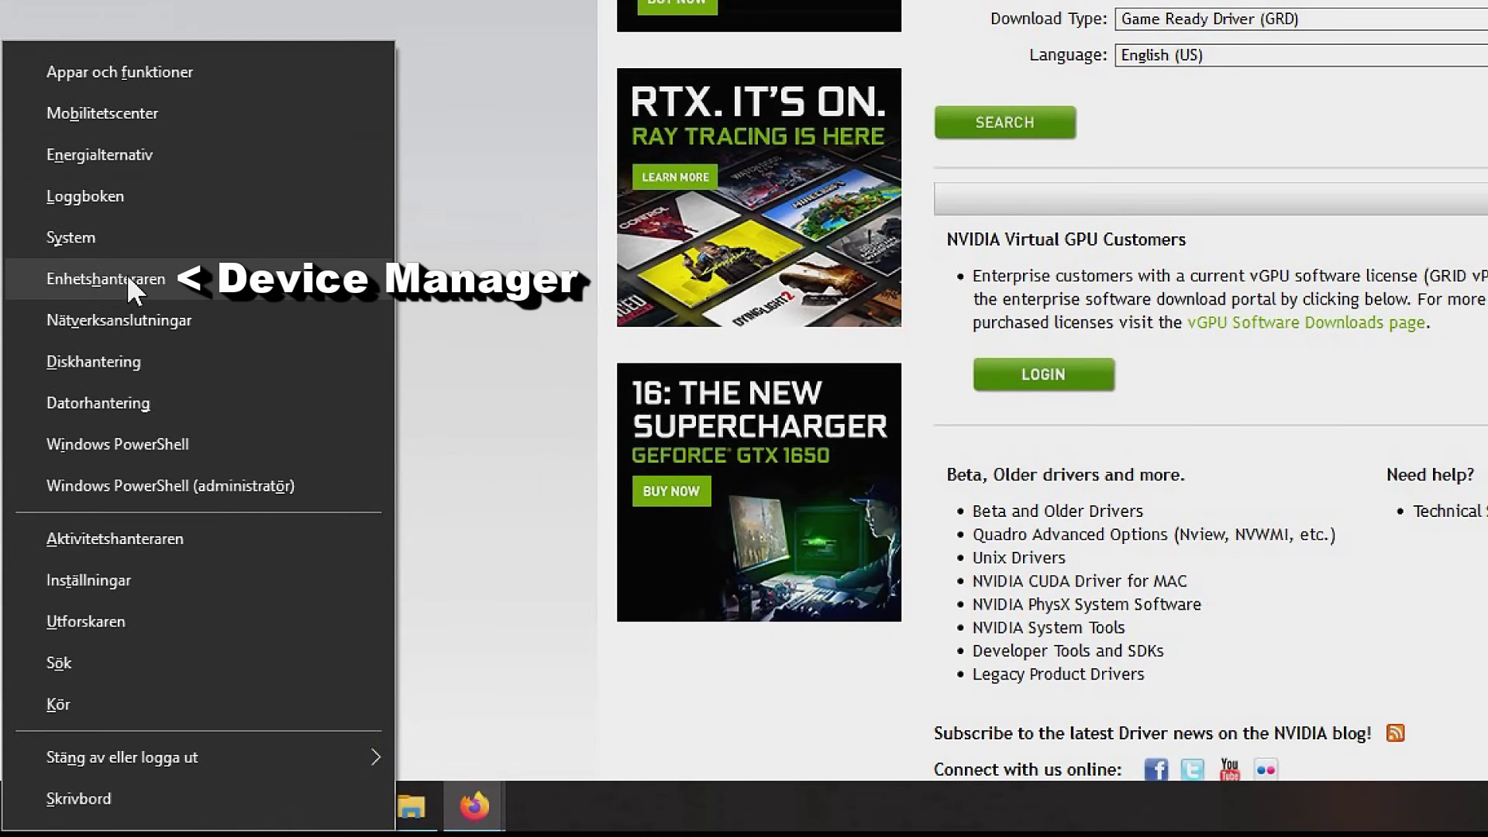
{"action": "left_click", "coordinate": [128, 281]}
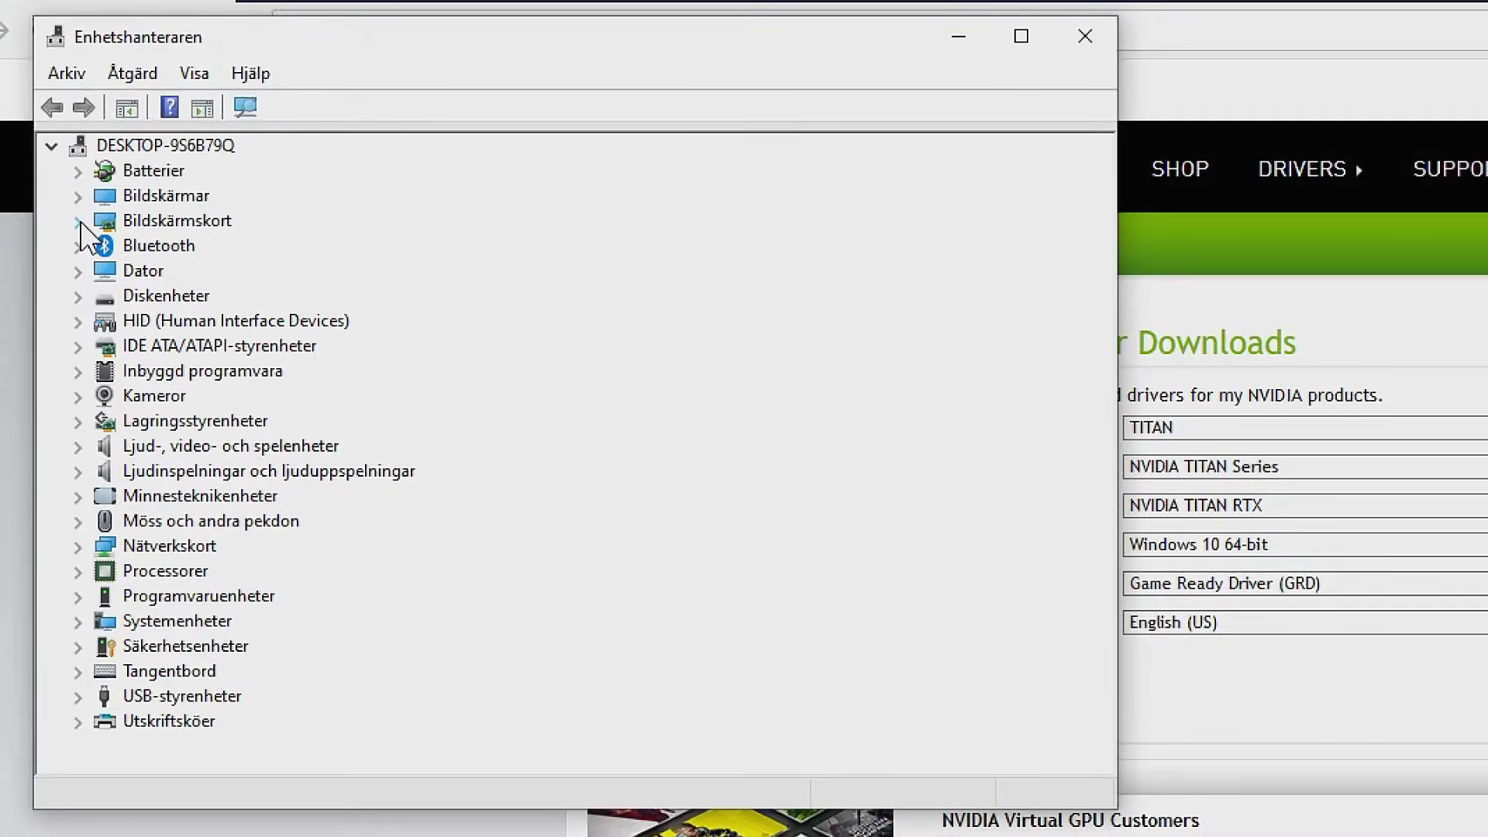
{"action": "left_click", "coordinate": [79, 222]}
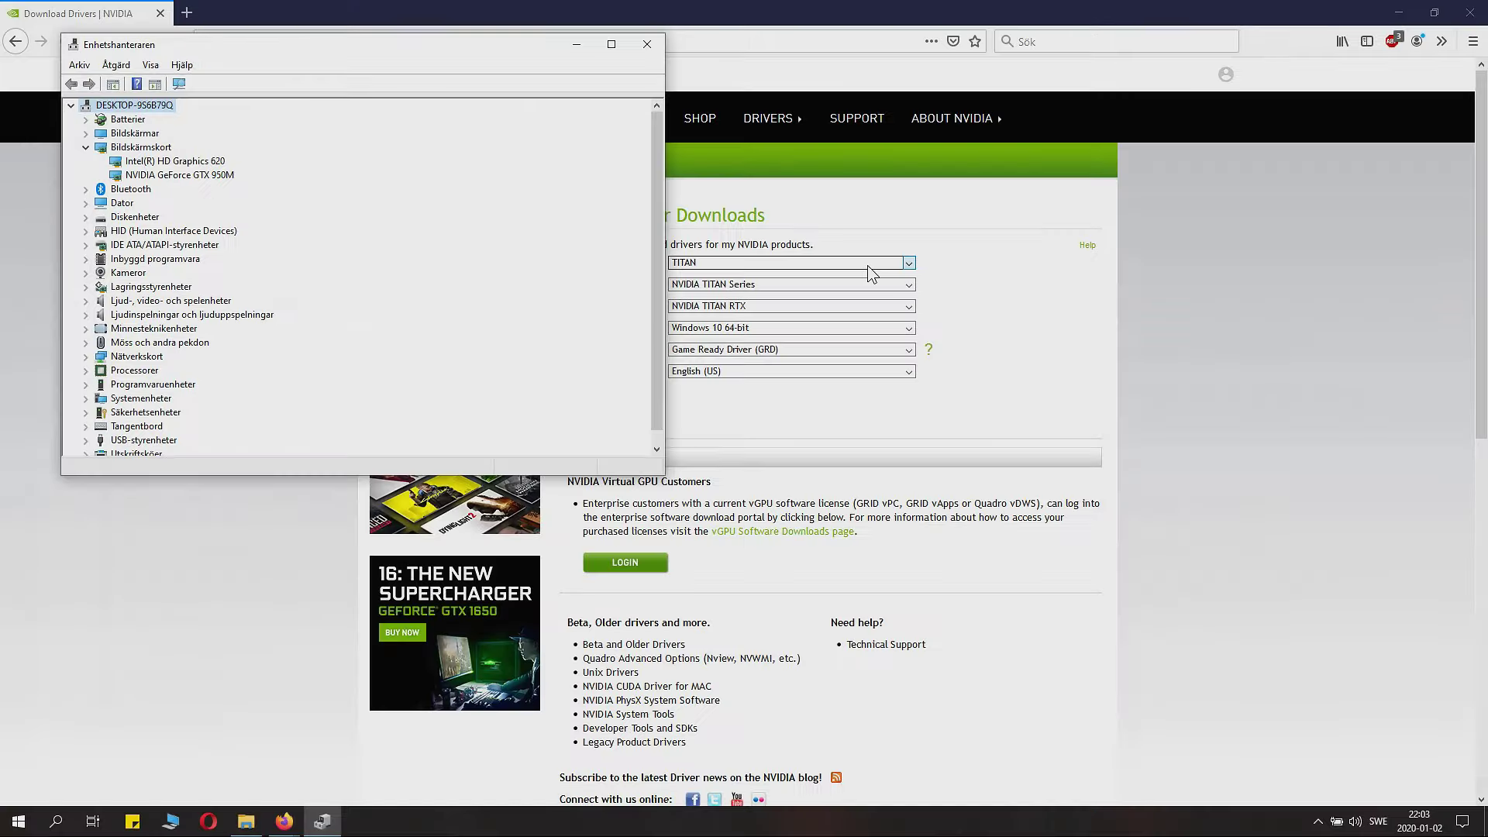
Select product type GeForce, series GeForce 900M Series (Notebooks), and product GeForce GTX 950M
{"action": "left_click", "coordinate": [1477, 432]}
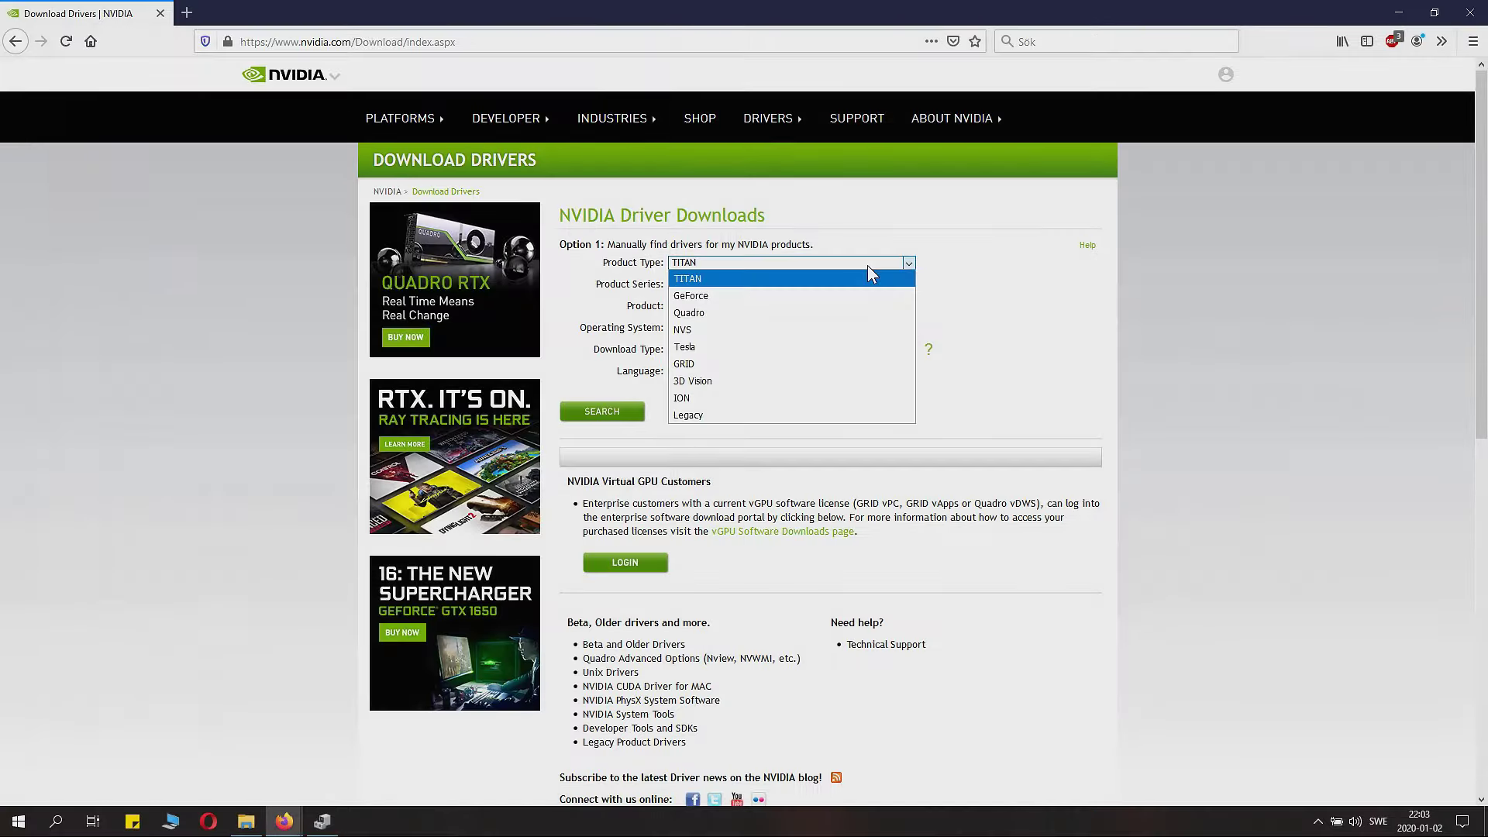
{"action": "left_click", "coordinate": [823, 299]}
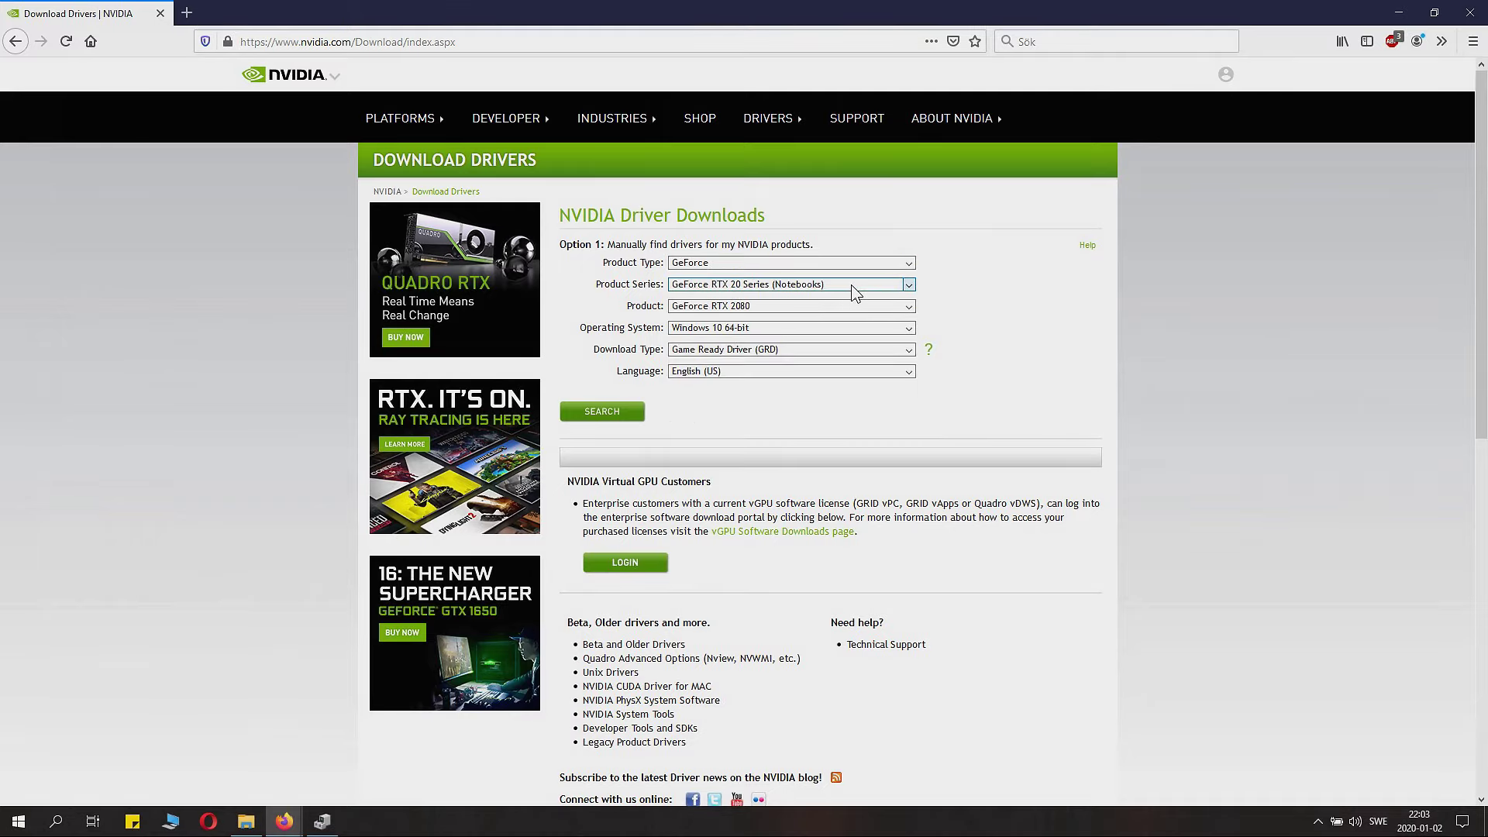
{"action": "left_click", "coordinate": [852, 286]}
{"action": "scroll", "coordinate": [727, 527], "scroll_direction": "down", "scroll_amount": 2}
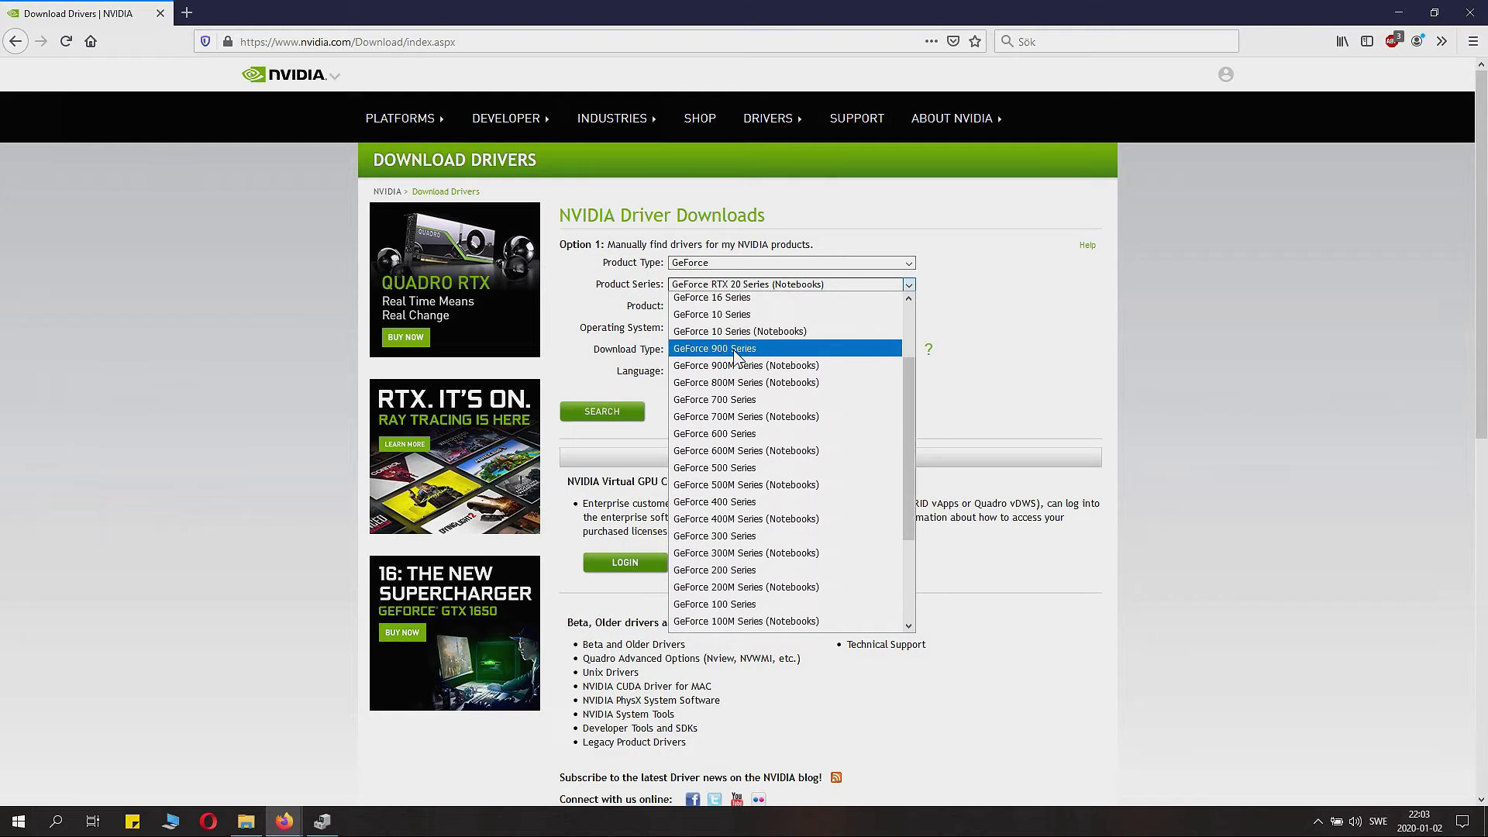
{"action": "left_click", "coordinate": [732, 365]}
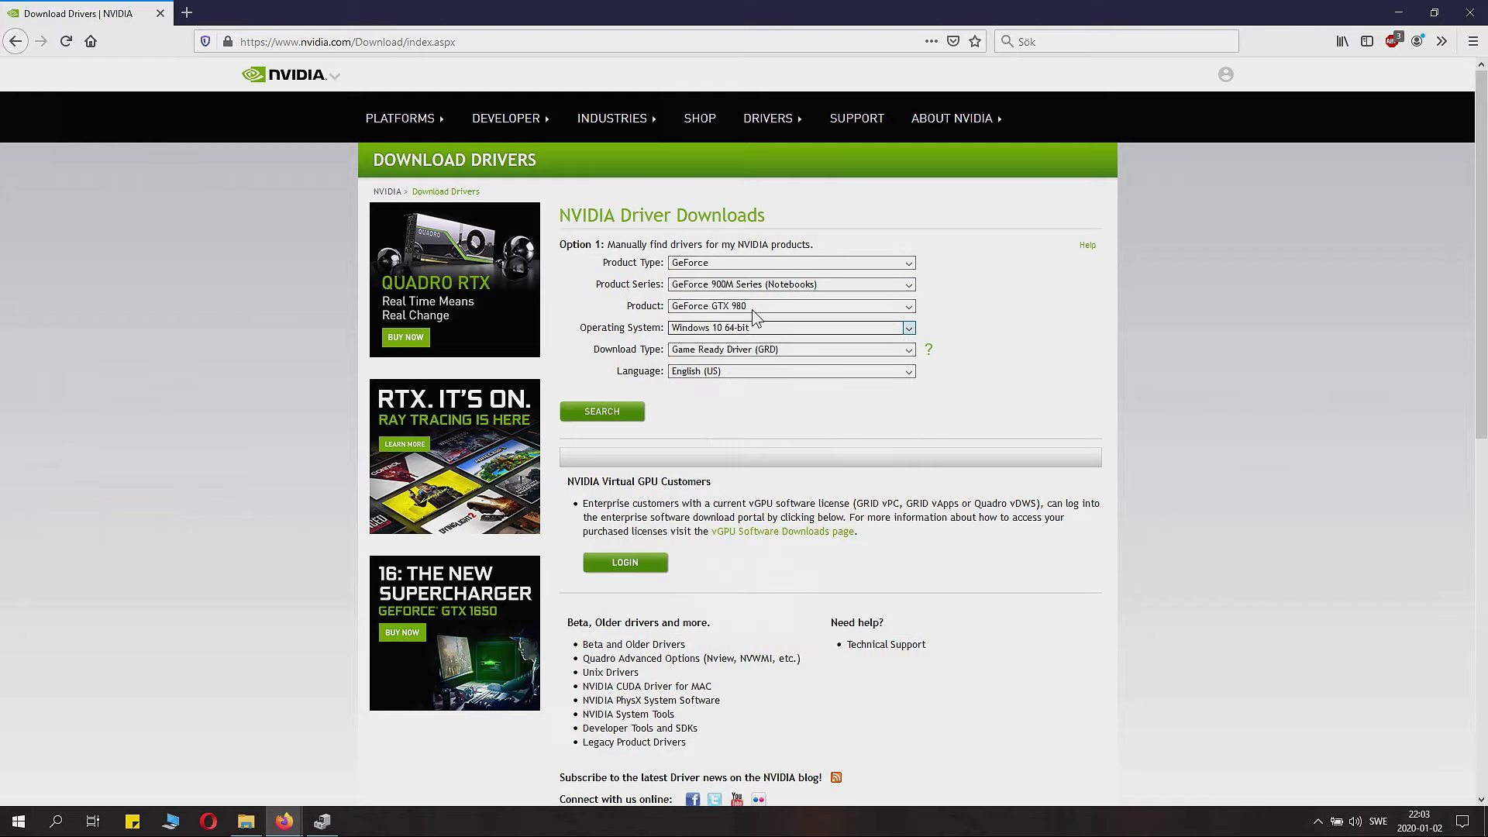
{"action": "left_click", "coordinate": [753, 305]}
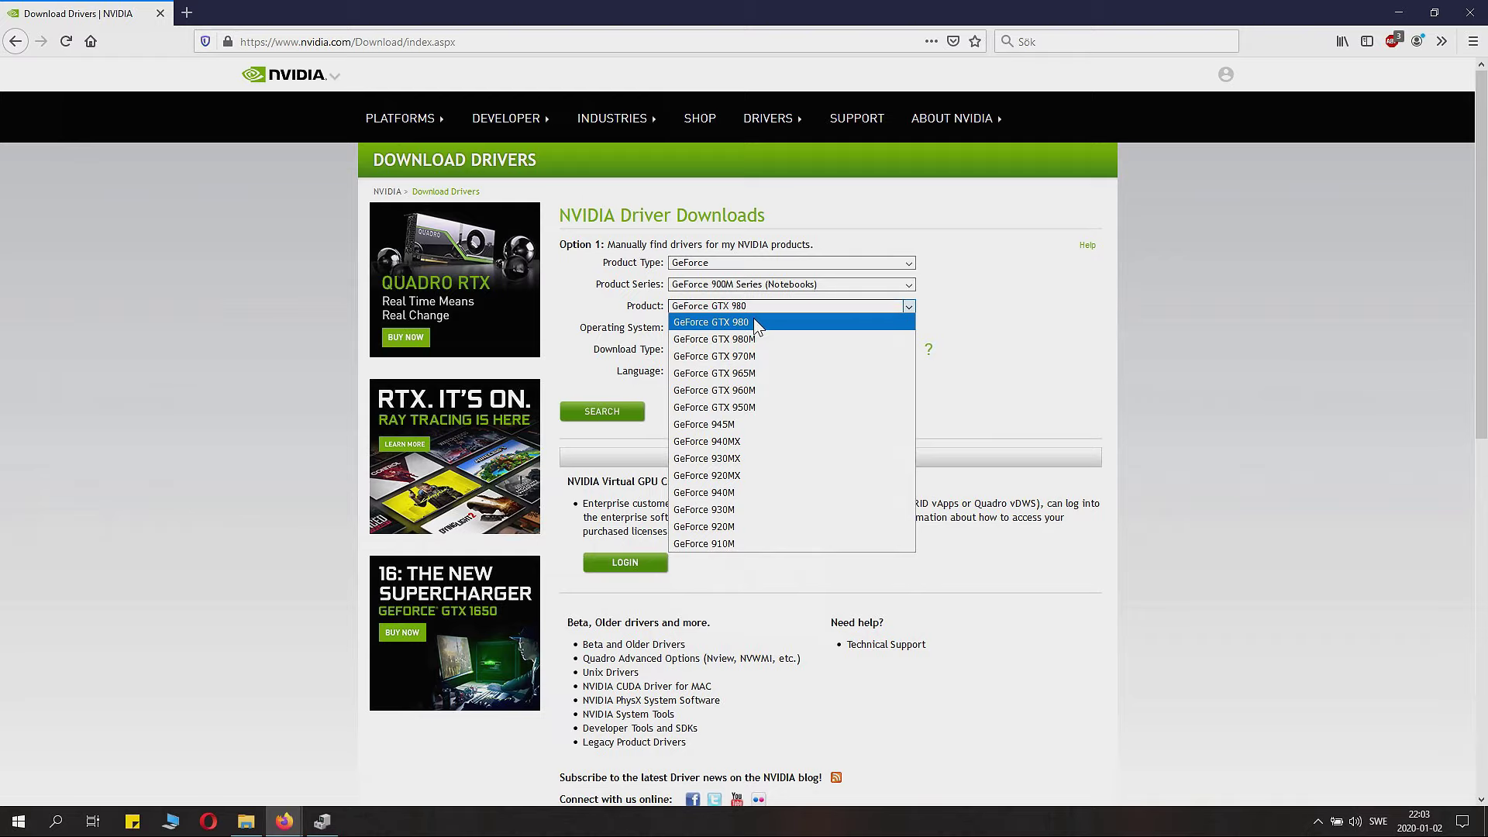
{"action": "left_click", "coordinate": [737, 409]}
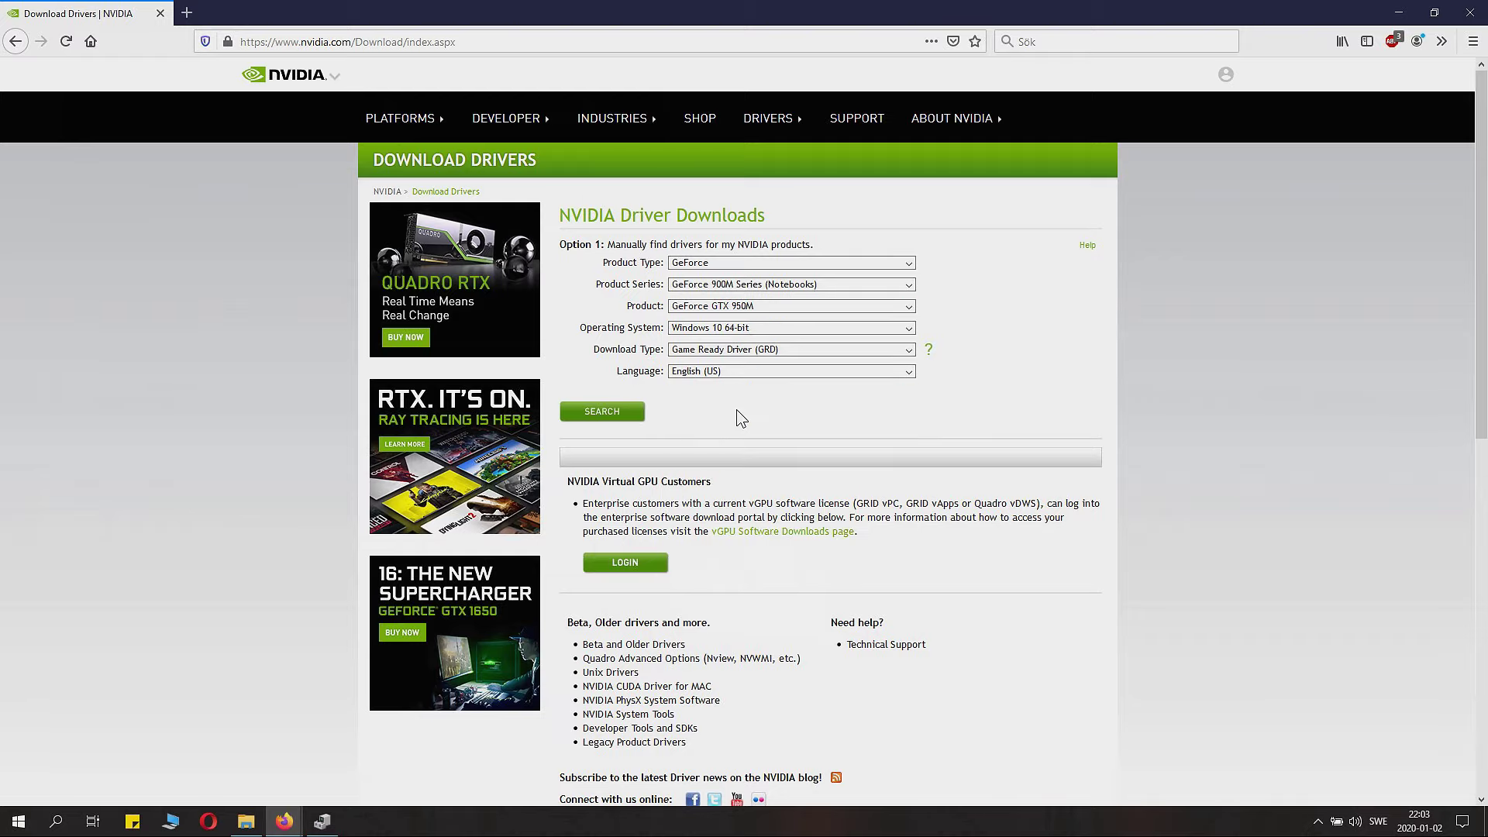
Keep Windows 10 64-bit and Game Ready Driver, viewing the Studio versus Game Ready explanation
{"action": "left_click", "coordinate": [774, 329]}
{"action": "left_click", "coordinate": [773, 329]}
{"action": "left_click", "coordinate": [771, 351]}
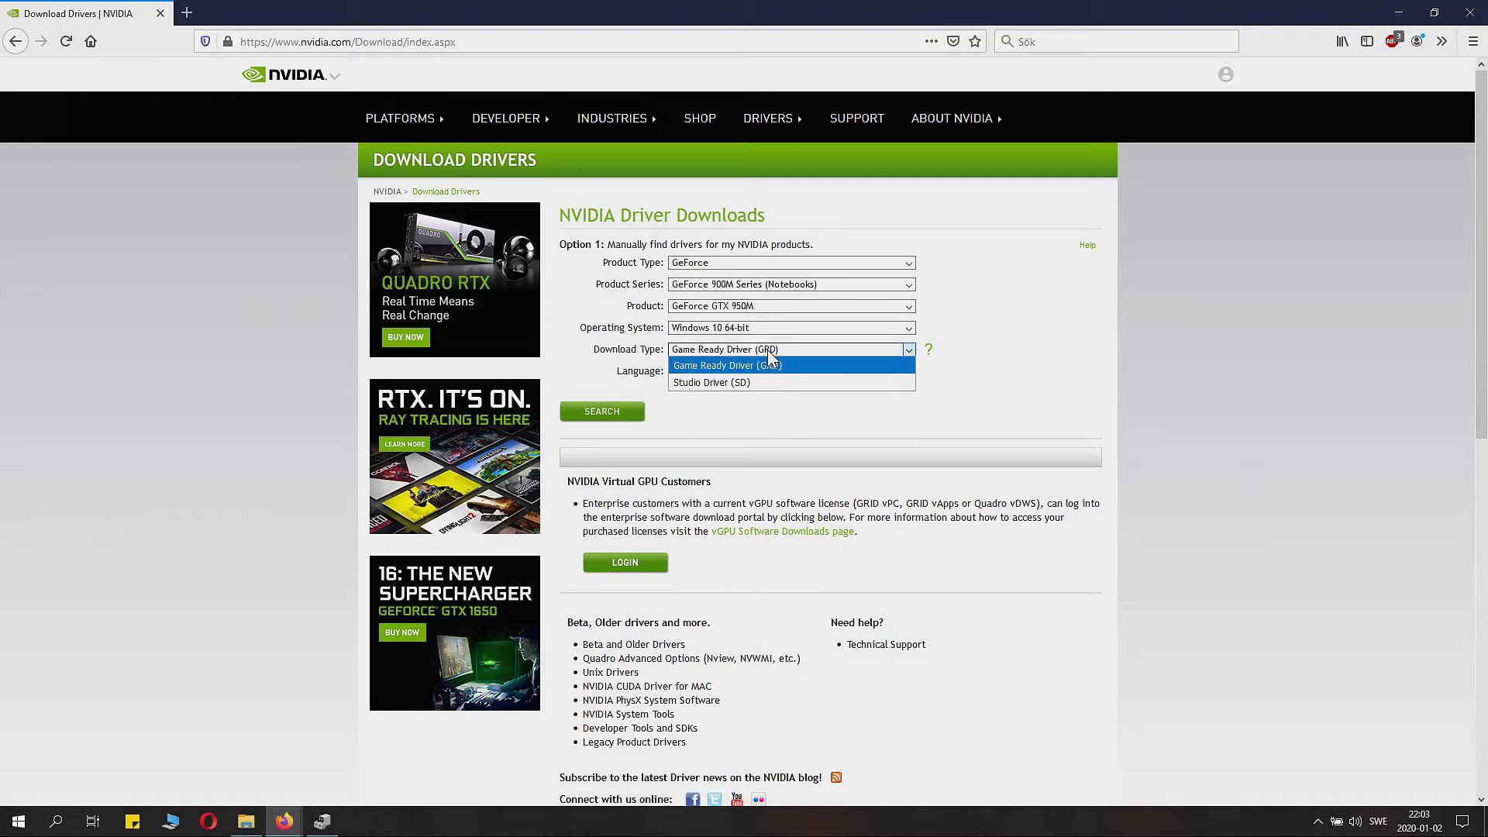
{"action": "left_click", "coordinate": [928, 350]}
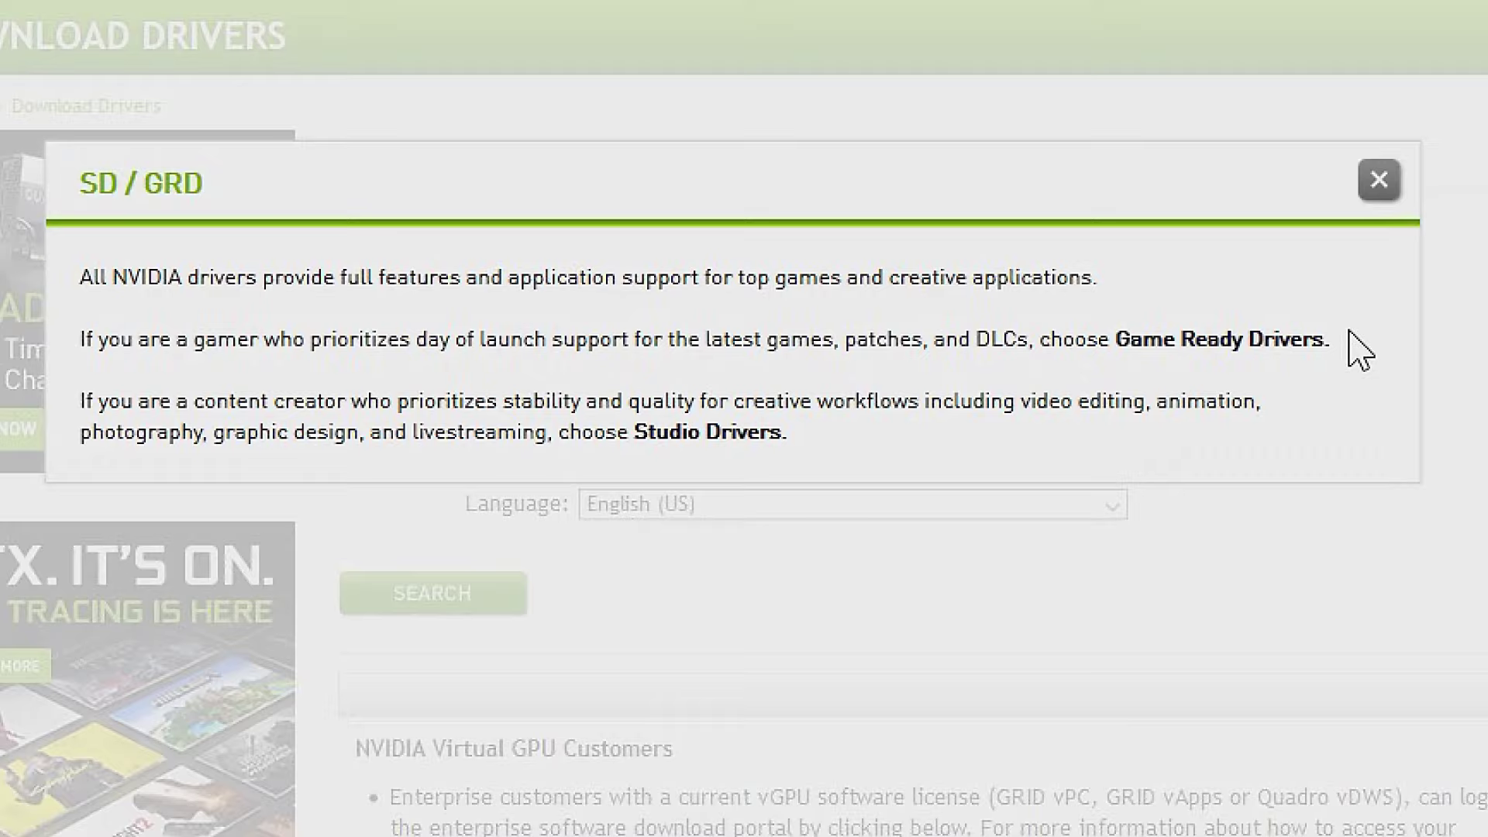
Search for the matching driver and save the 441.66 Game Ready installer file to disk
{"action": "left_click", "coordinate": [1378, 182]}
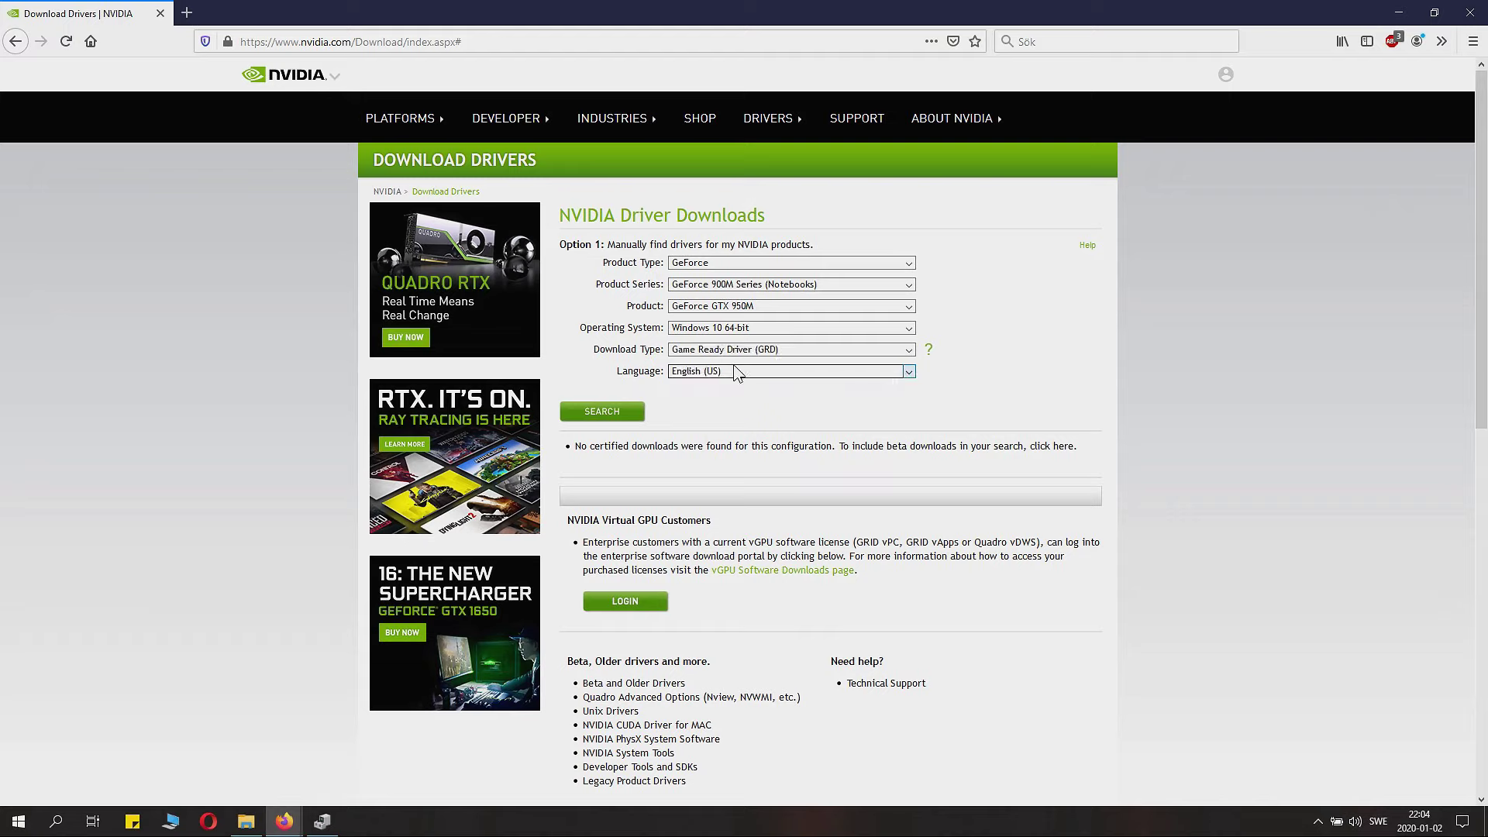
{"action": "left_click", "coordinate": [611, 414]}
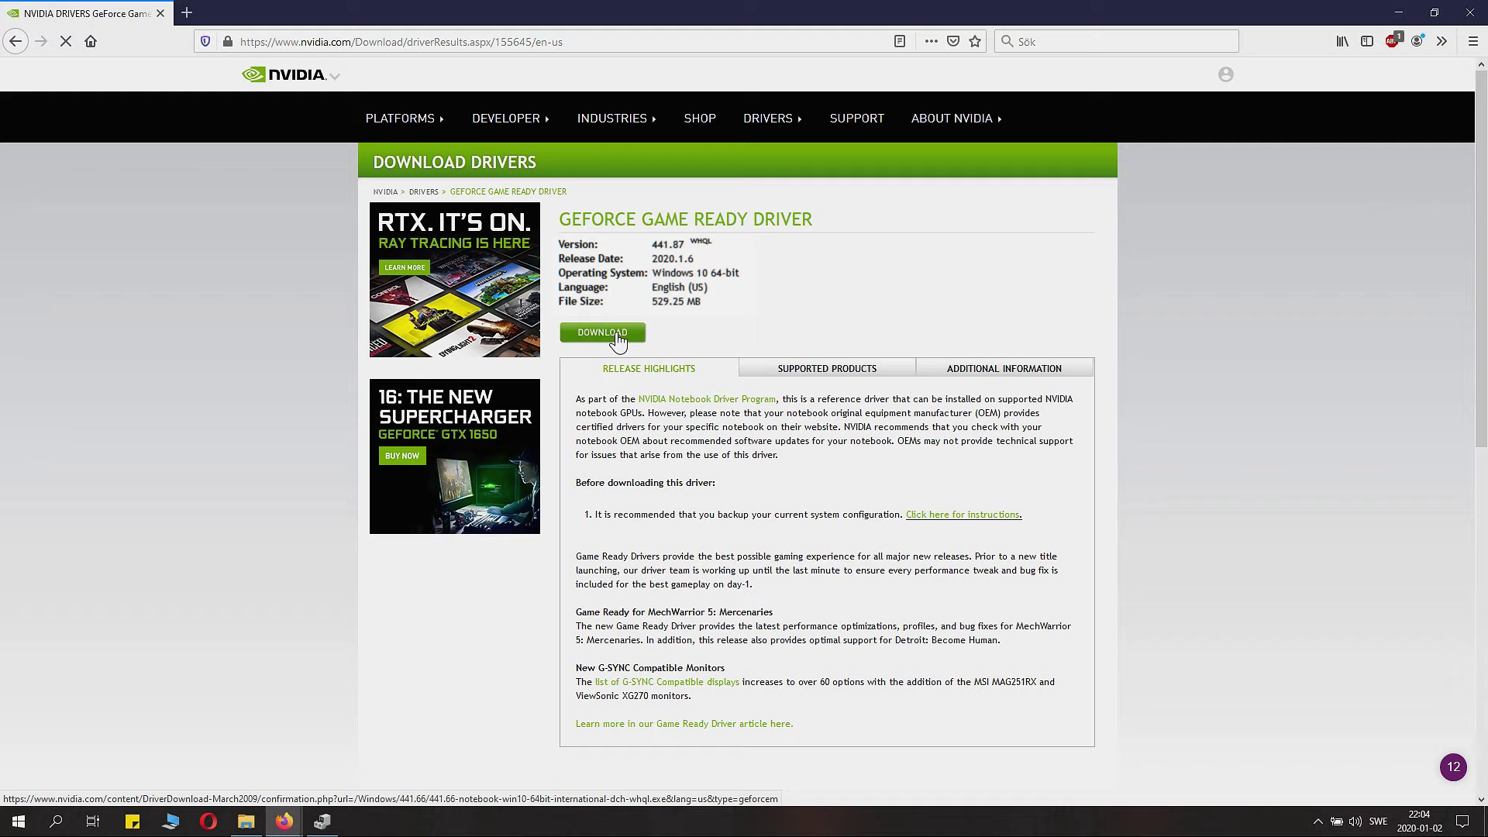
{"action": "left_click", "coordinate": [618, 339]}
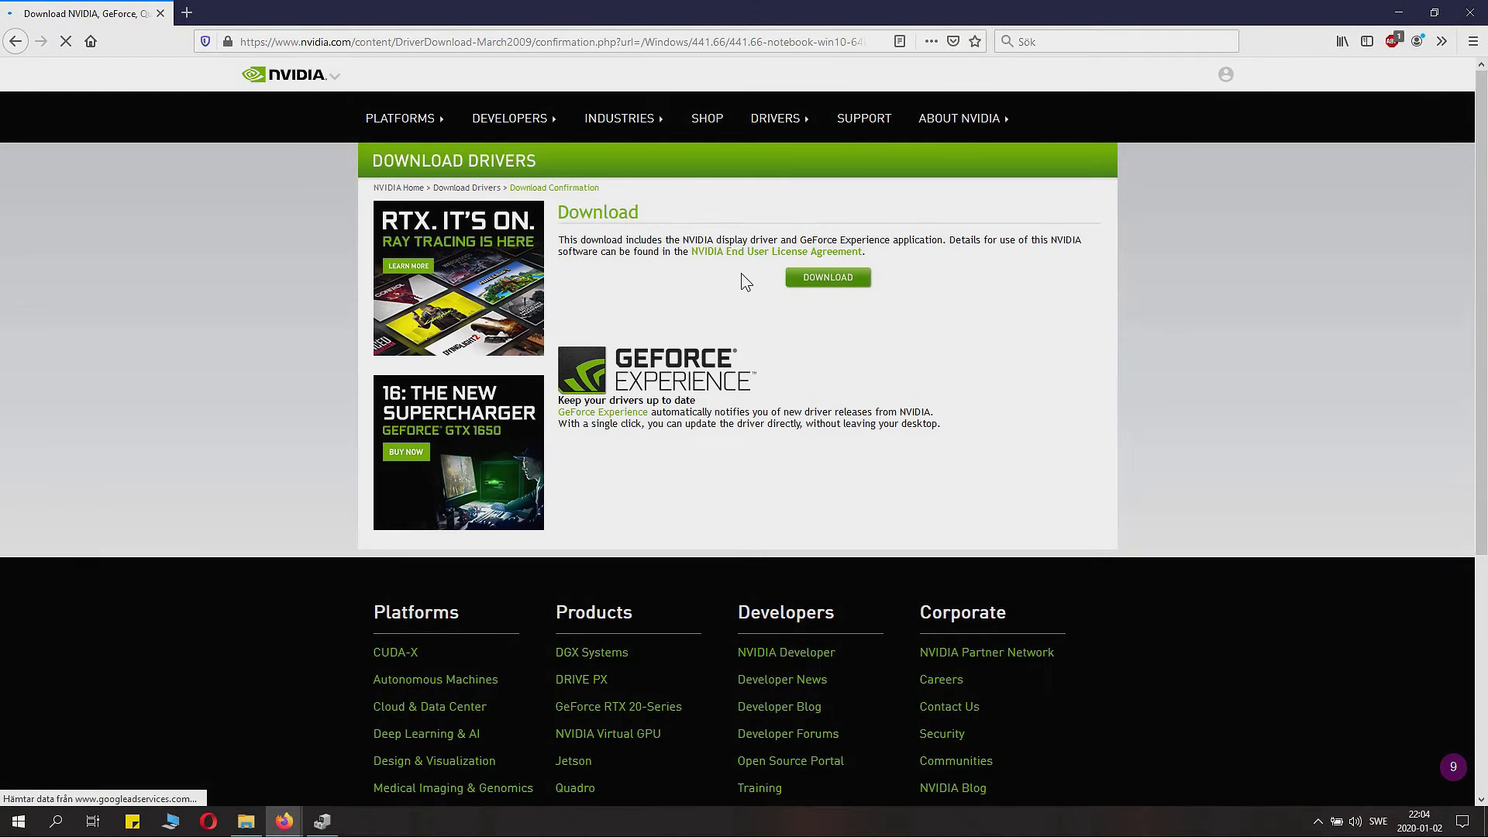
{"action": "left_click", "coordinate": [827, 278]}
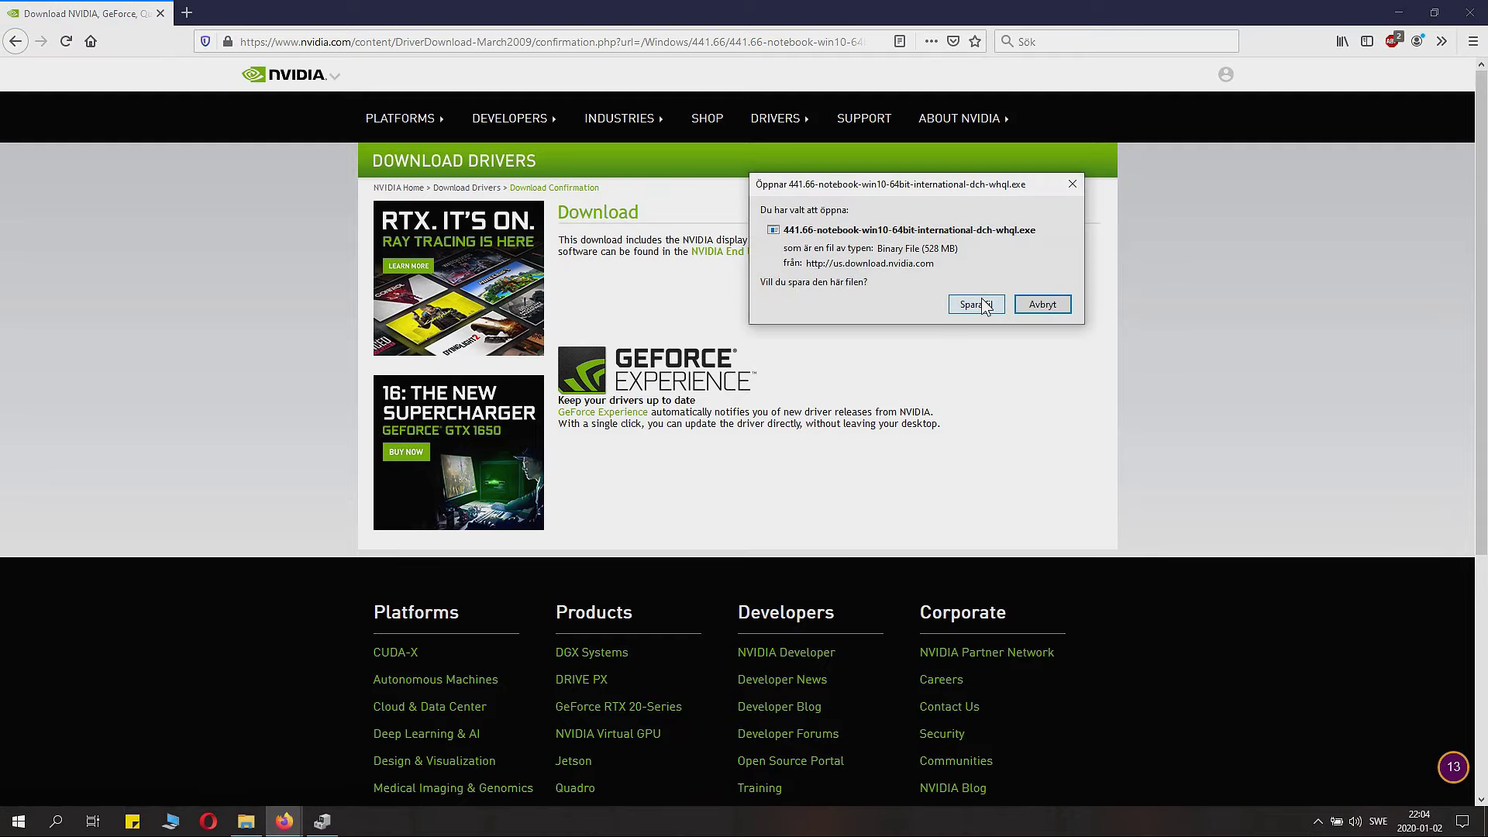
{"action": "left_click", "coordinate": [978, 304]}
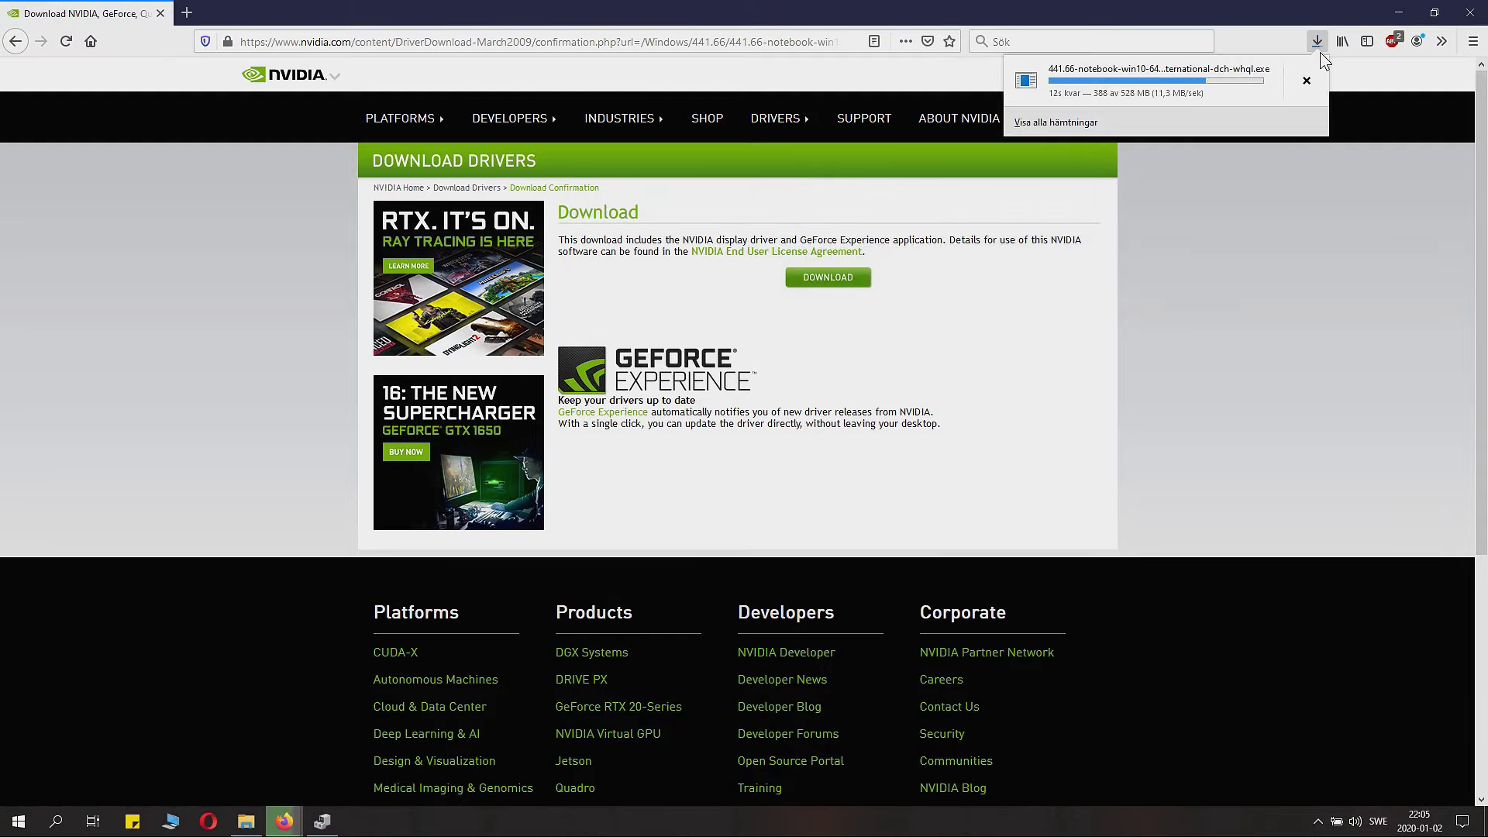
Run the downloaded 441.66 installer, allow it in UAC, and extract to the default folder
{"action": "left_click", "coordinate": [1319, 53]}
{"action": "left_click", "coordinate": [1321, 51]}
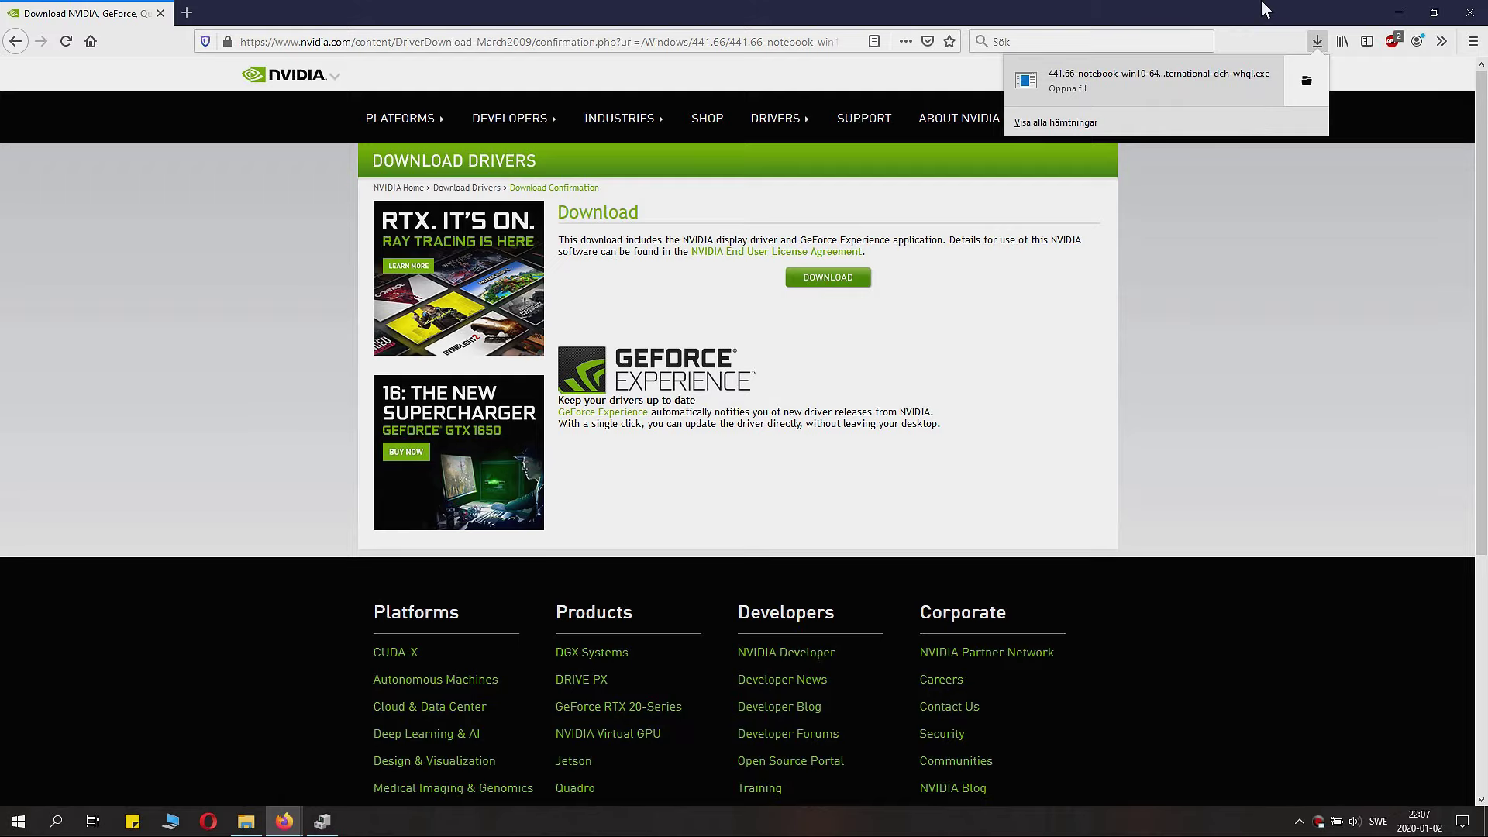
{"action": "left_click", "coordinate": [1155, 74]}
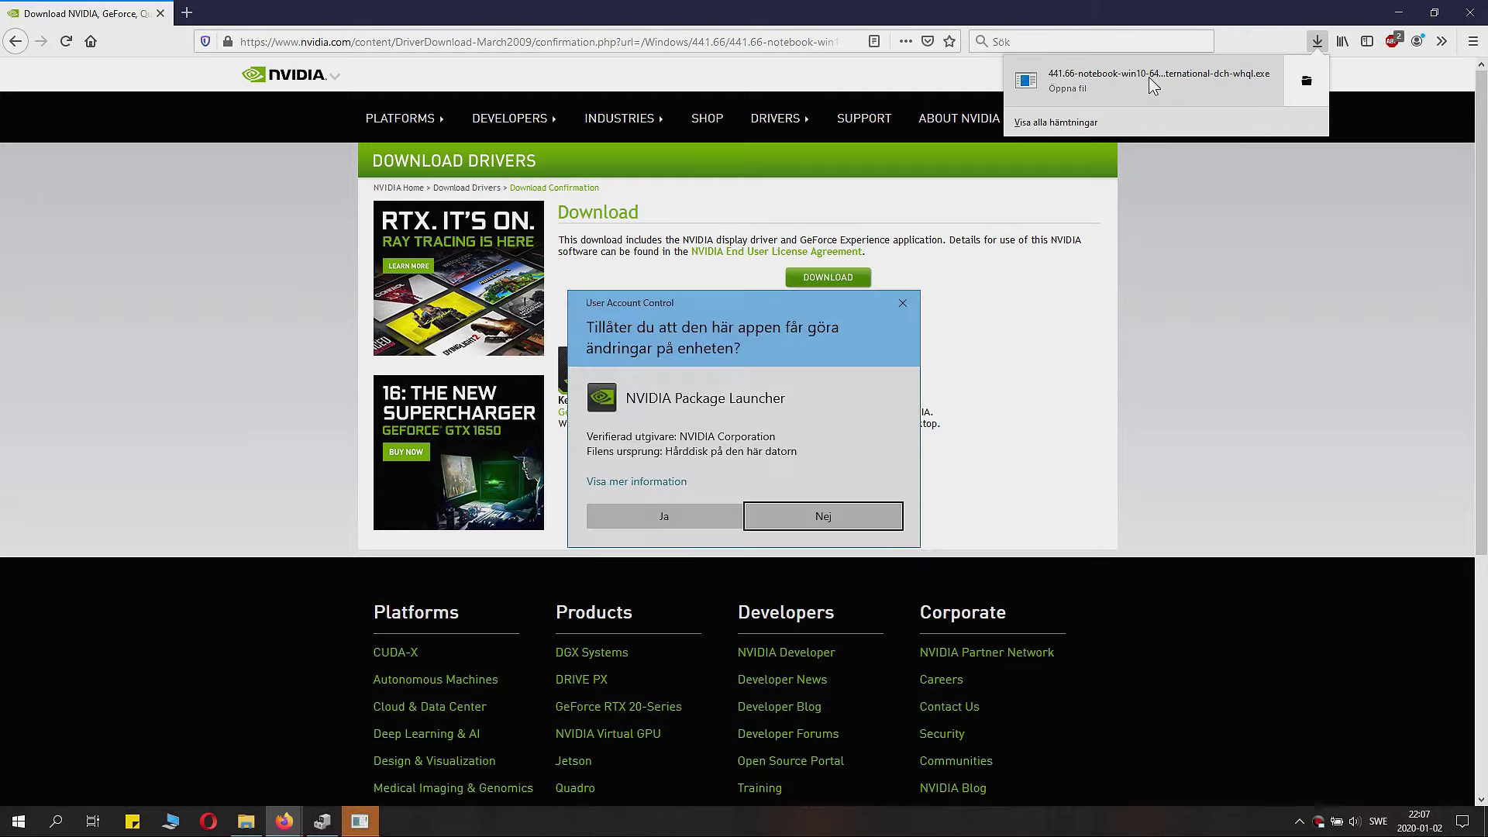
{"action": "left_click", "coordinate": [689, 513]}
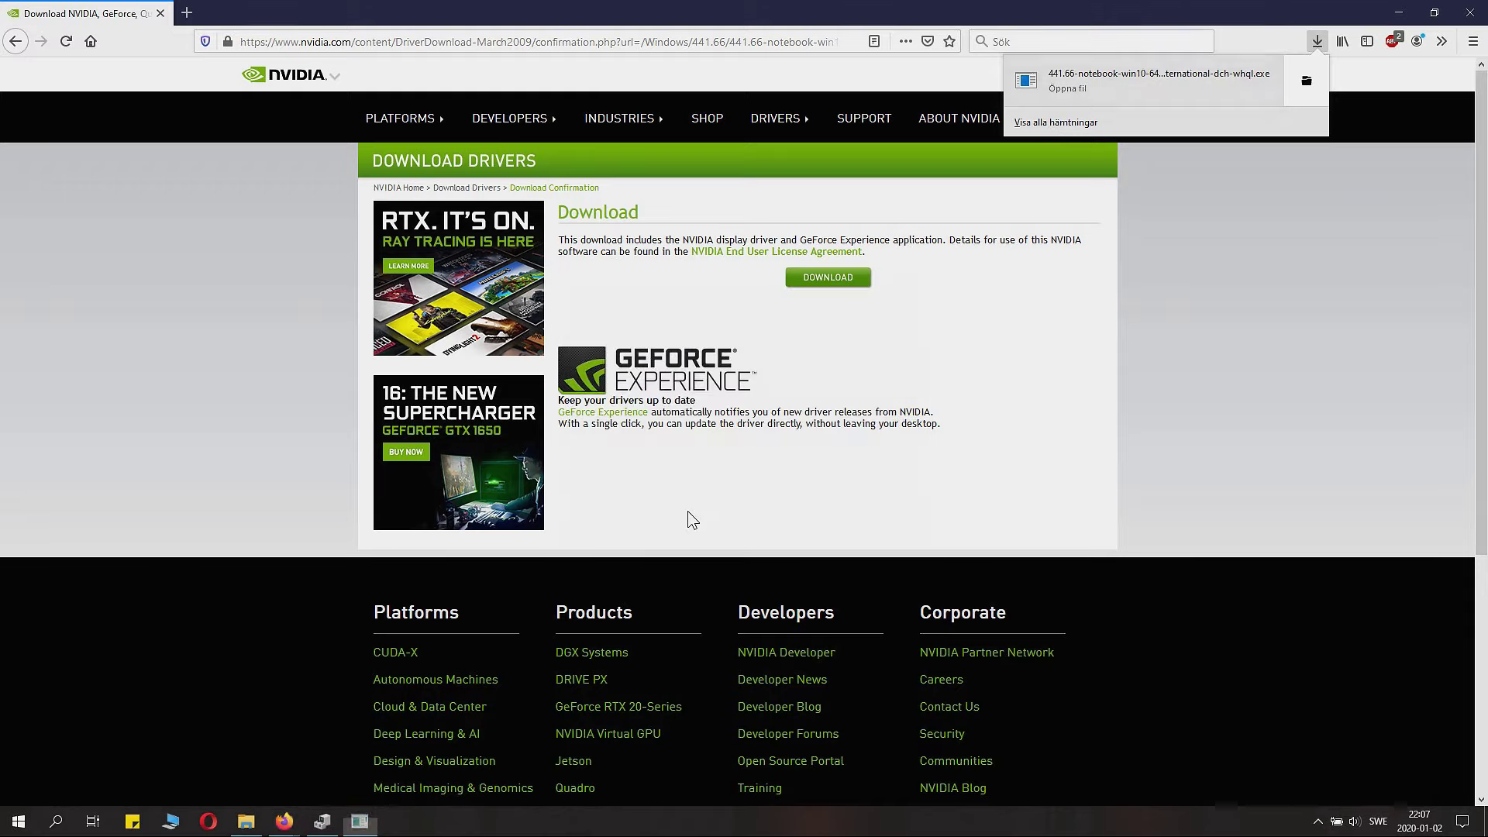
{"action": "left_click", "coordinate": [707, 442]}
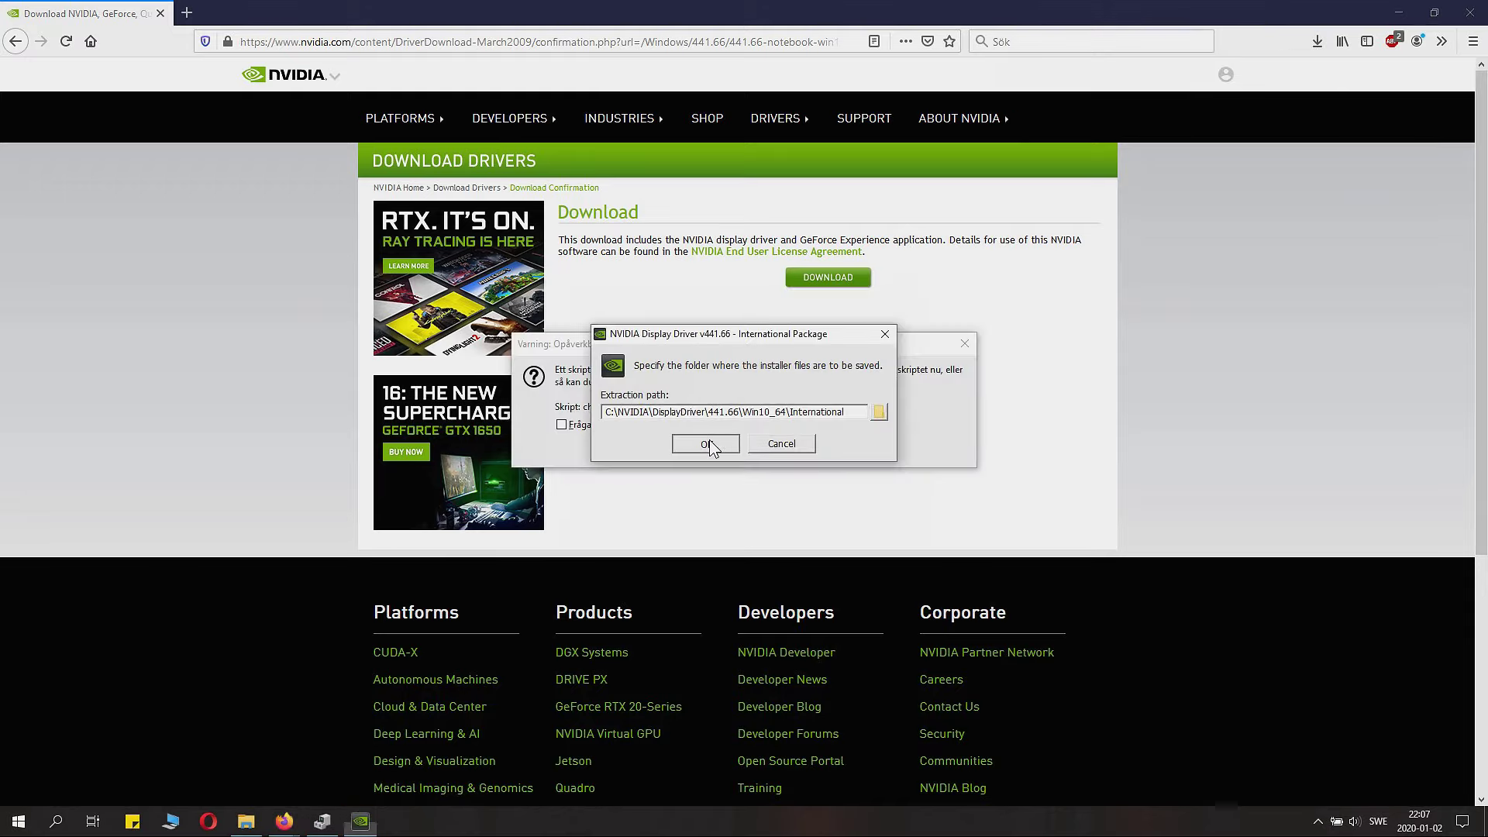
{"action": "left_click", "coordinate": [791, 451]}
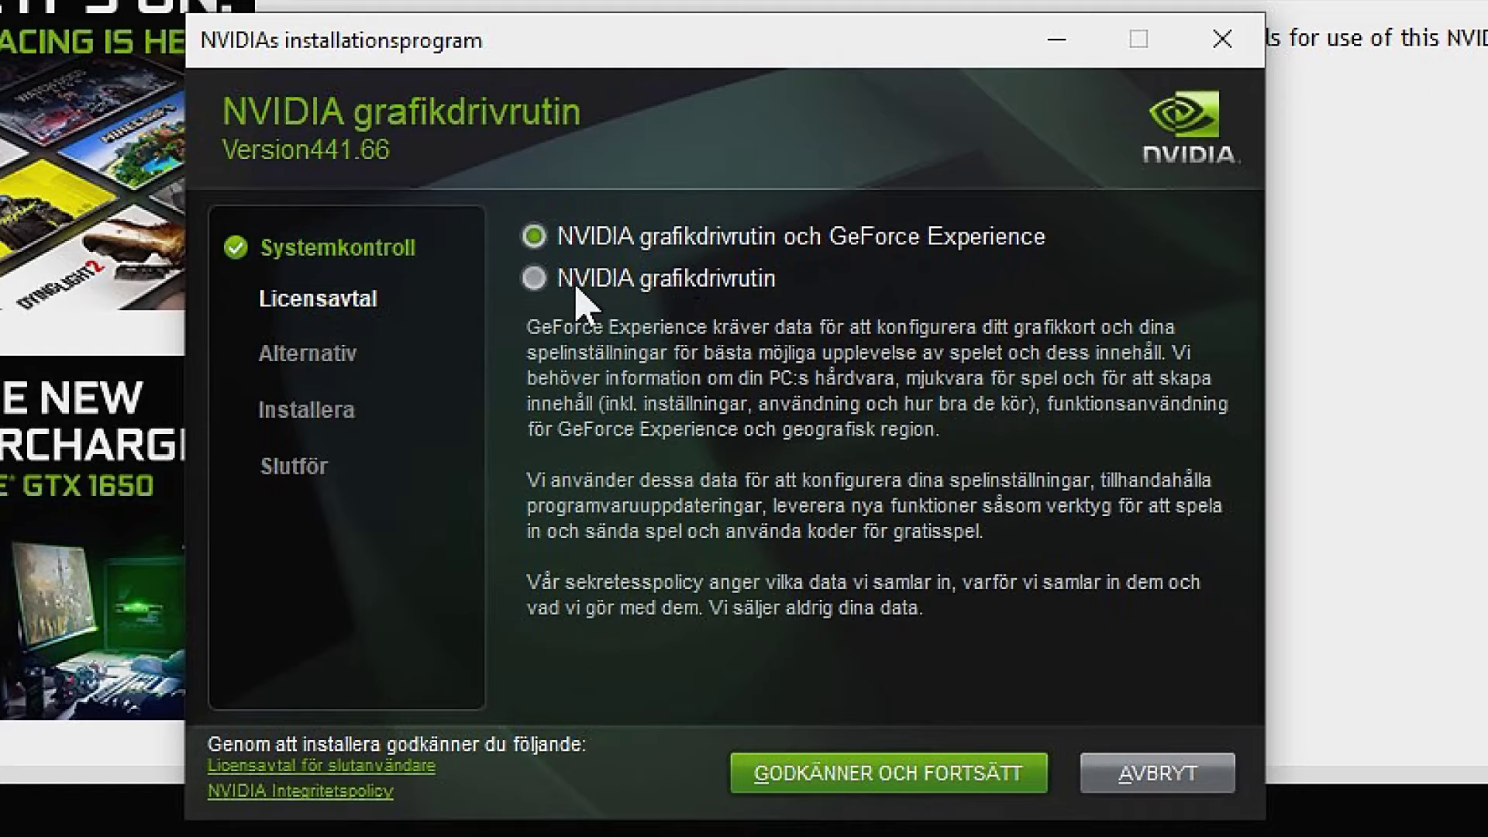
Select the NVIDIA graphics driver only option instead of driver plus GeForce Experience
{"action": "left_click", "coordinate": [534, 279]}
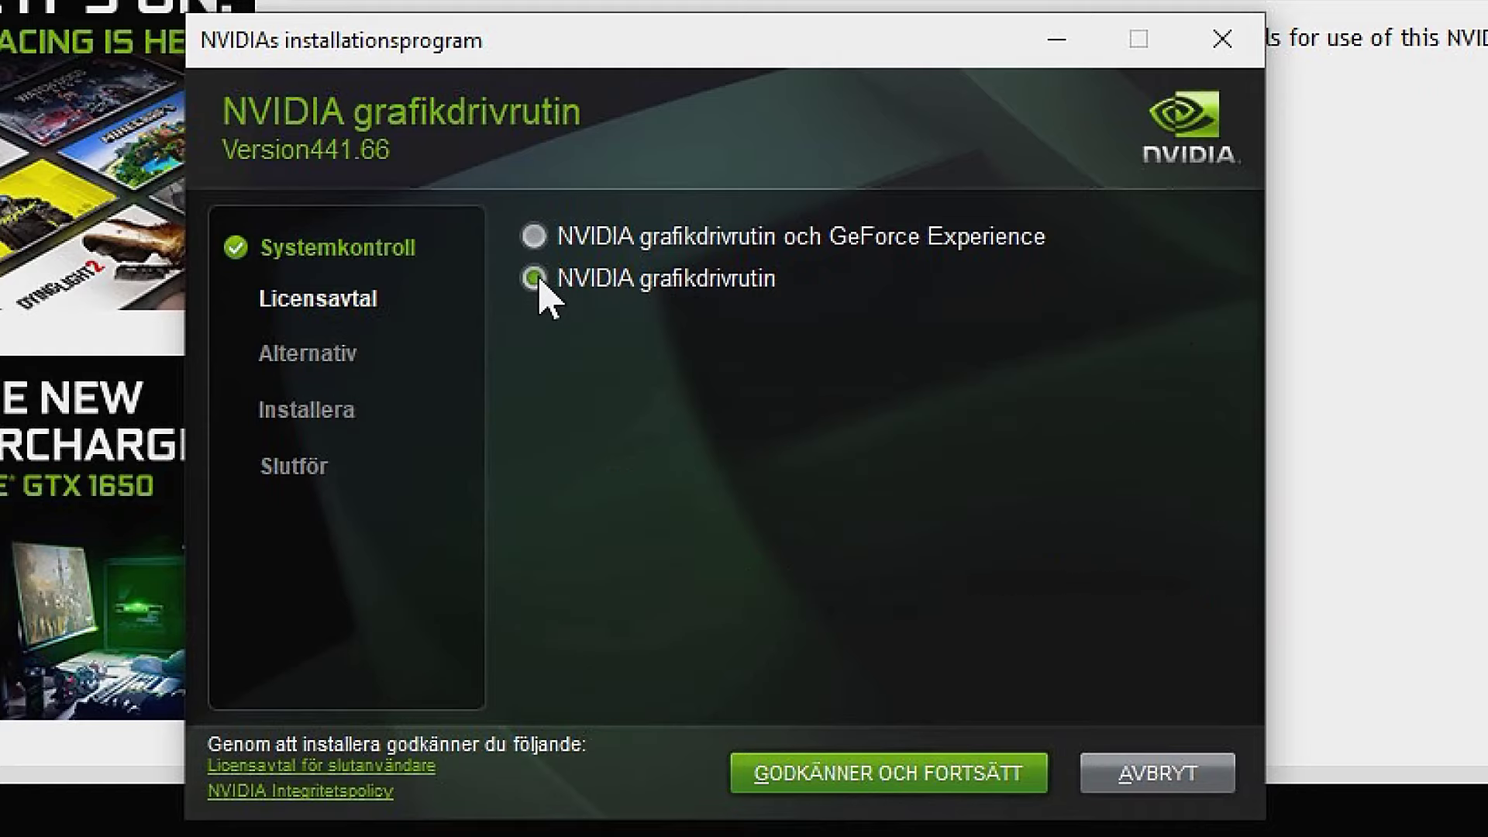
Accept the licence agreement and choose the Custom (advanced) installation type
{"action": "left_click", "coordinate": [998, 772]}
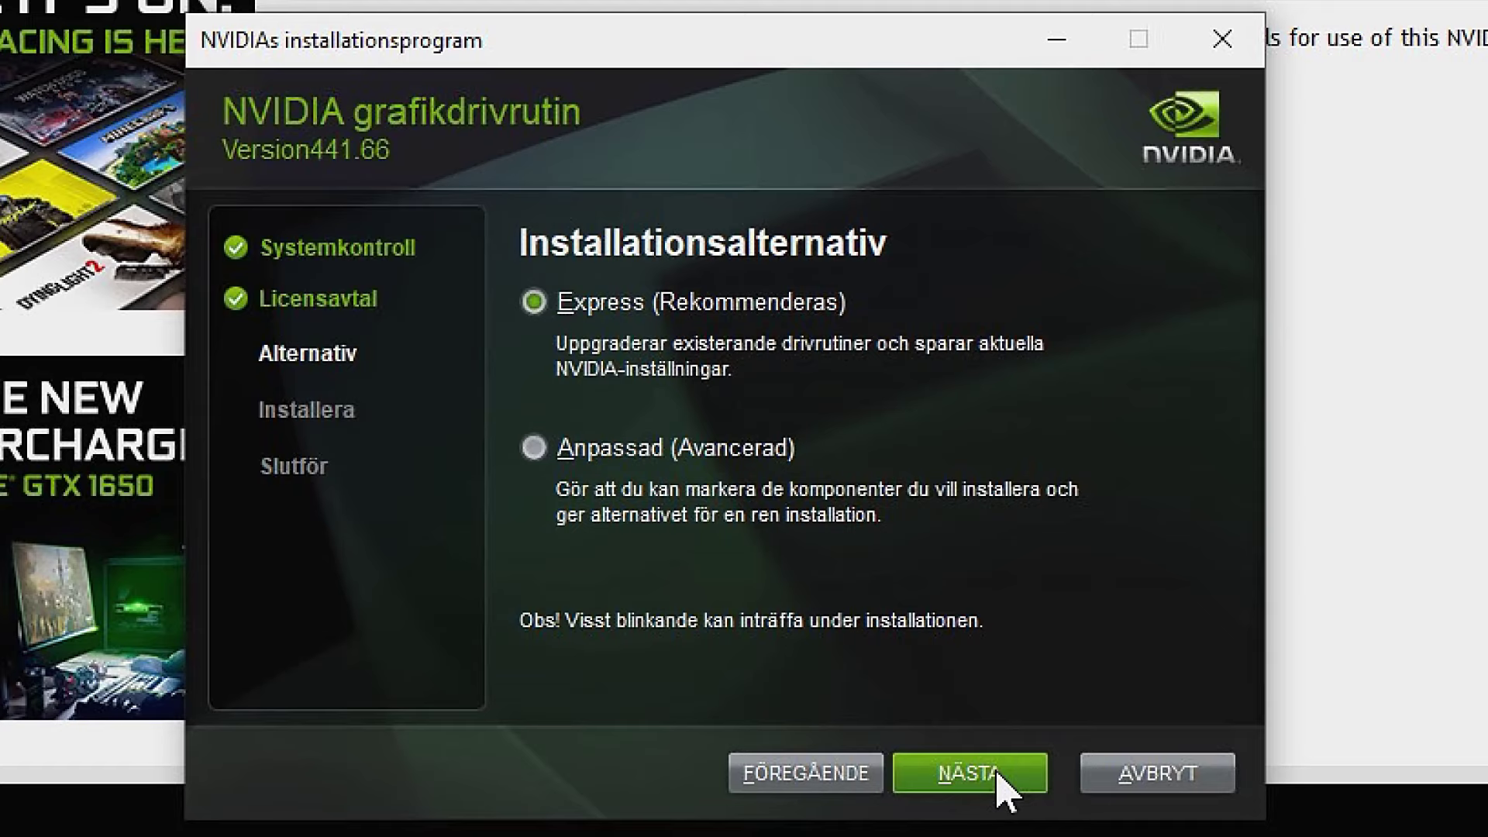
{"action": "left_click", "coordinate": [533, 449]}
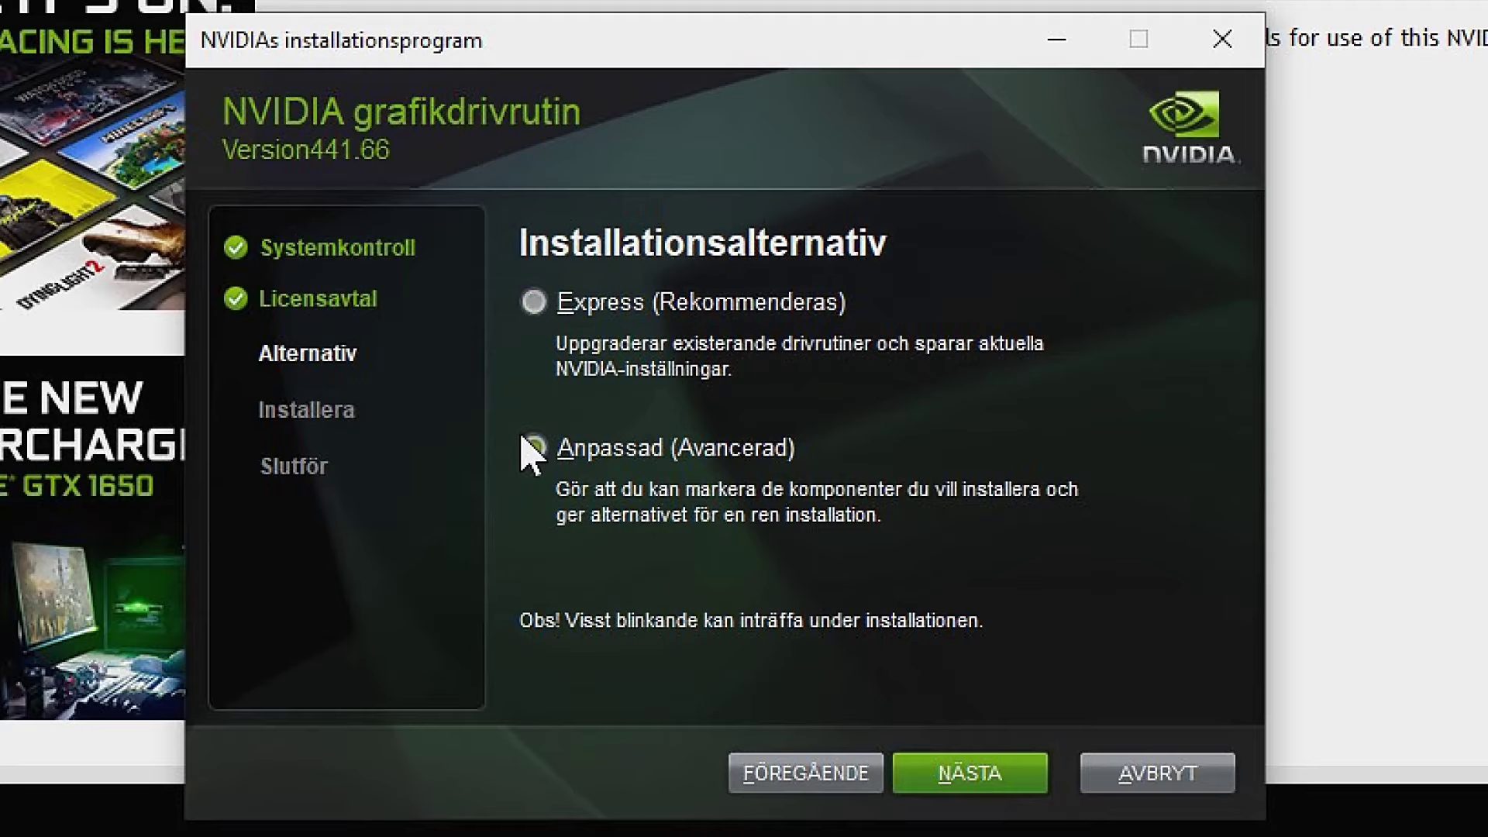
{"action": "left_click", "coordinate": [982, 783]}
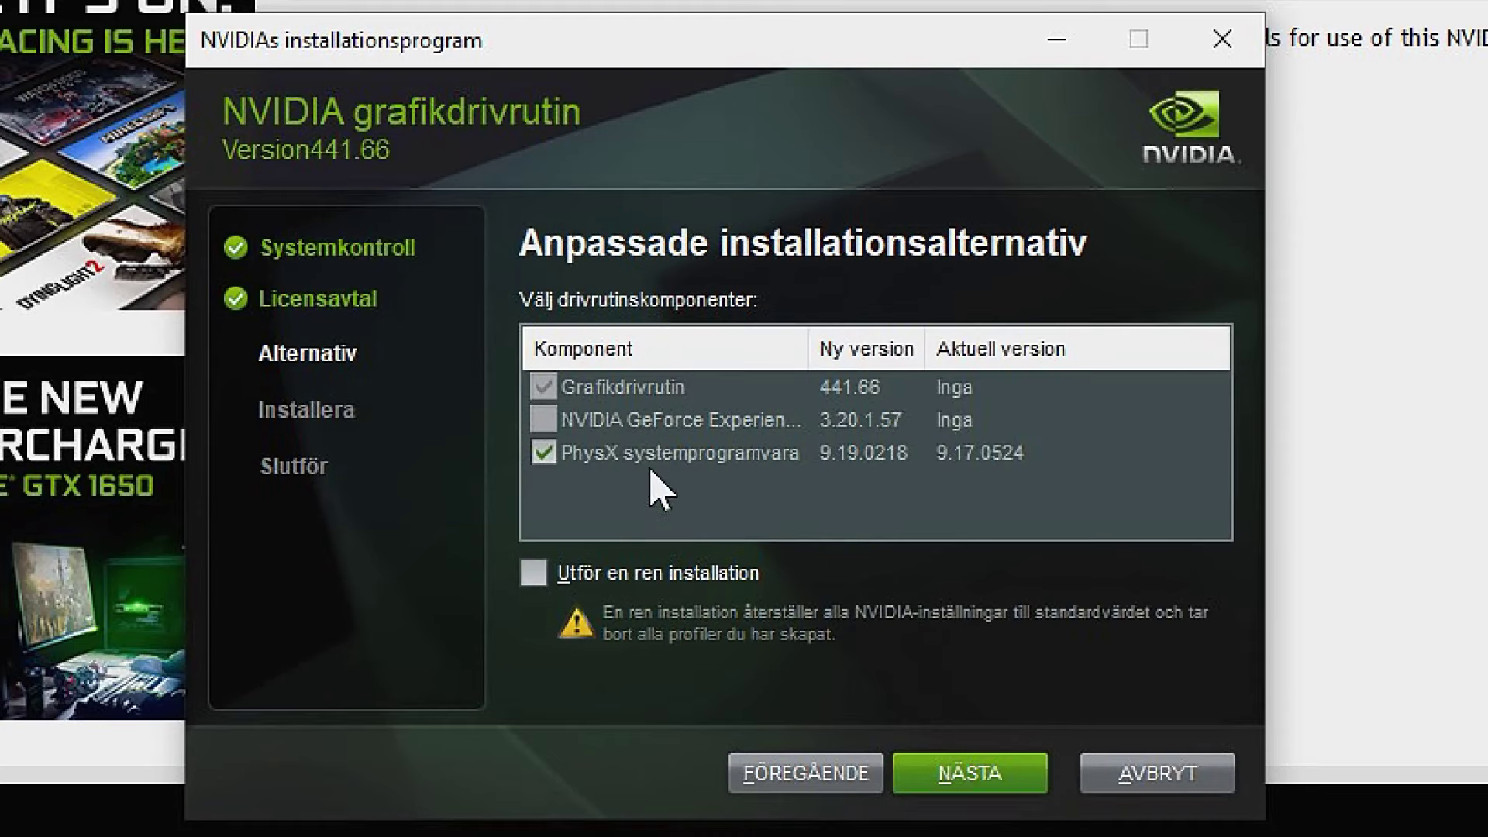
Leave GeForce Experience unchecked, keep PhysX, and enable Perform a clean installation
{"action": "left_click", "coordinate": [544, 428]}
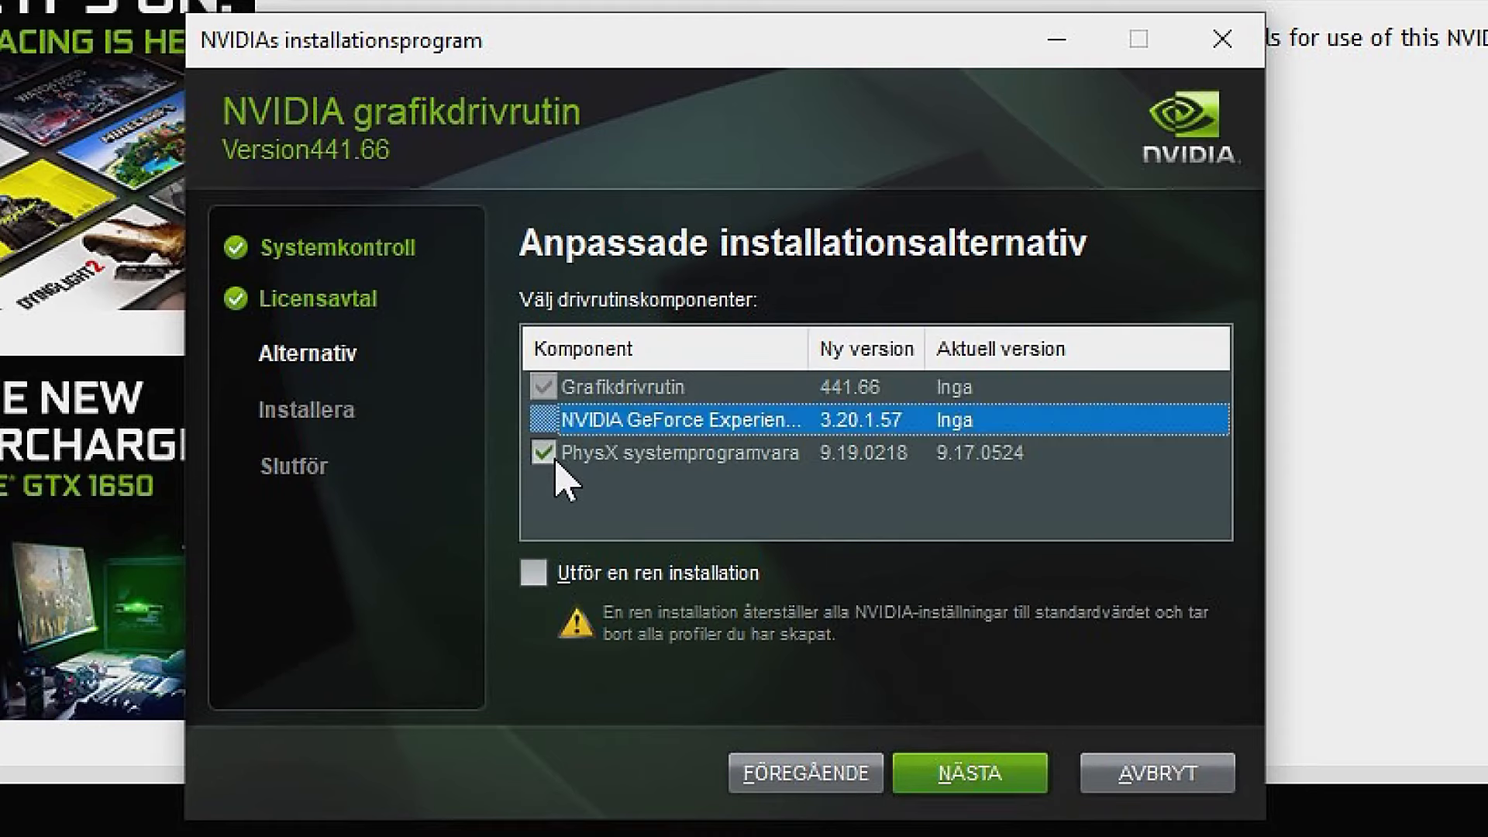
{"action": "key", "text": "Down"}
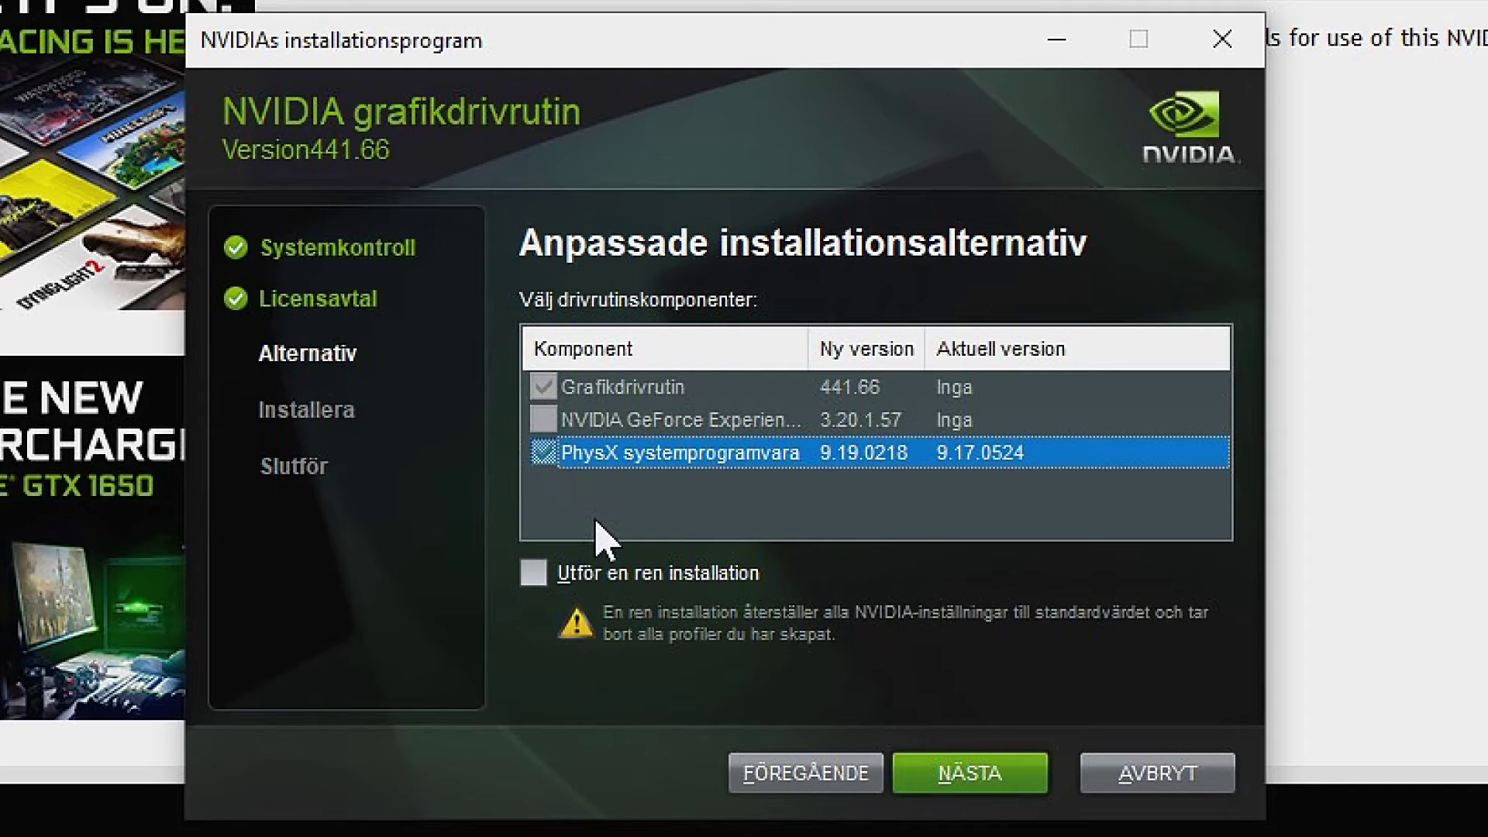
{"action": "left_click", "coordinate": [598, 535]}
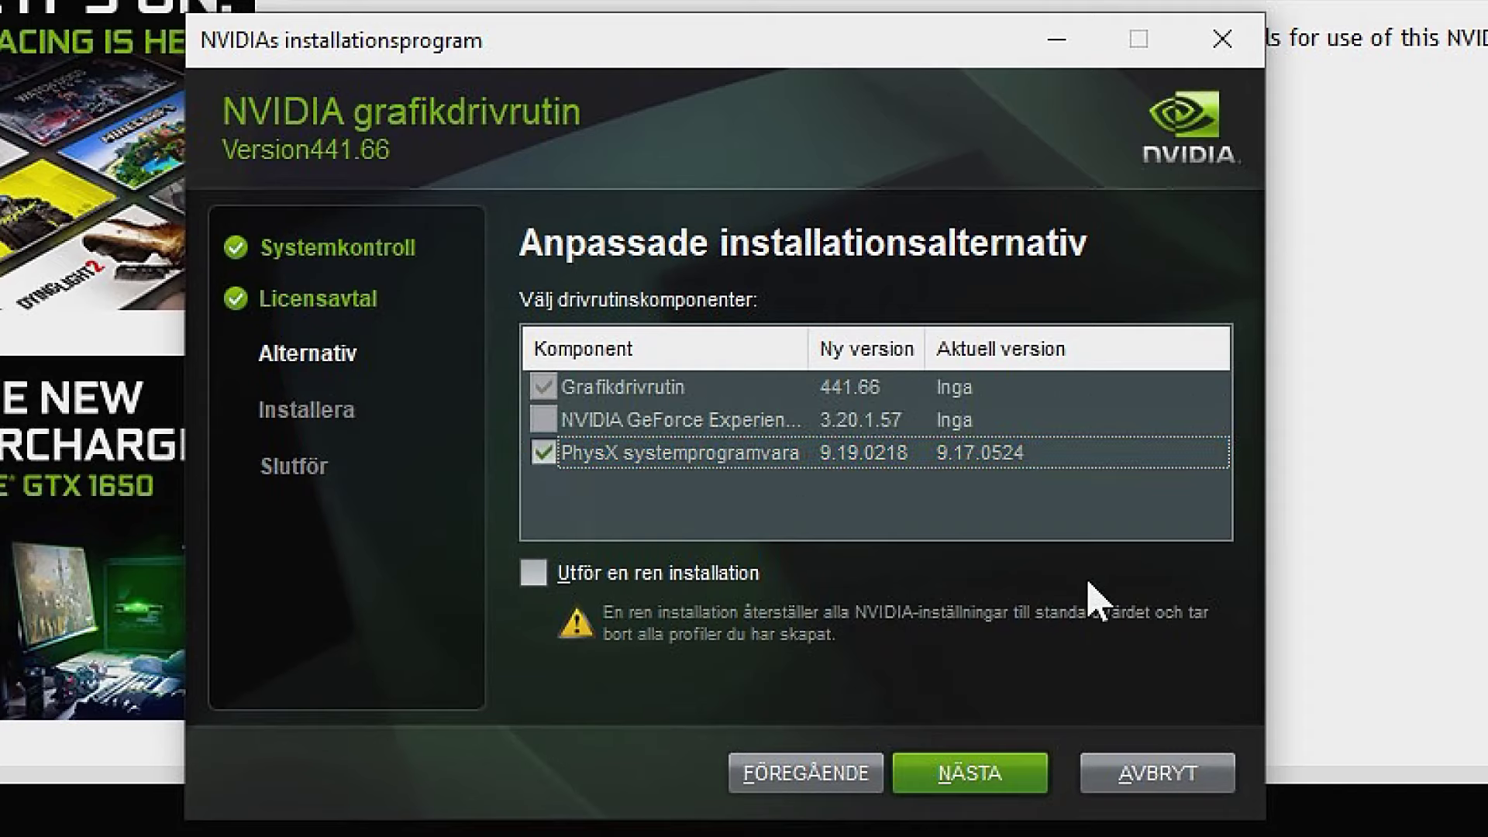
{"action": "left_click", "coordinate": [534, 574]}
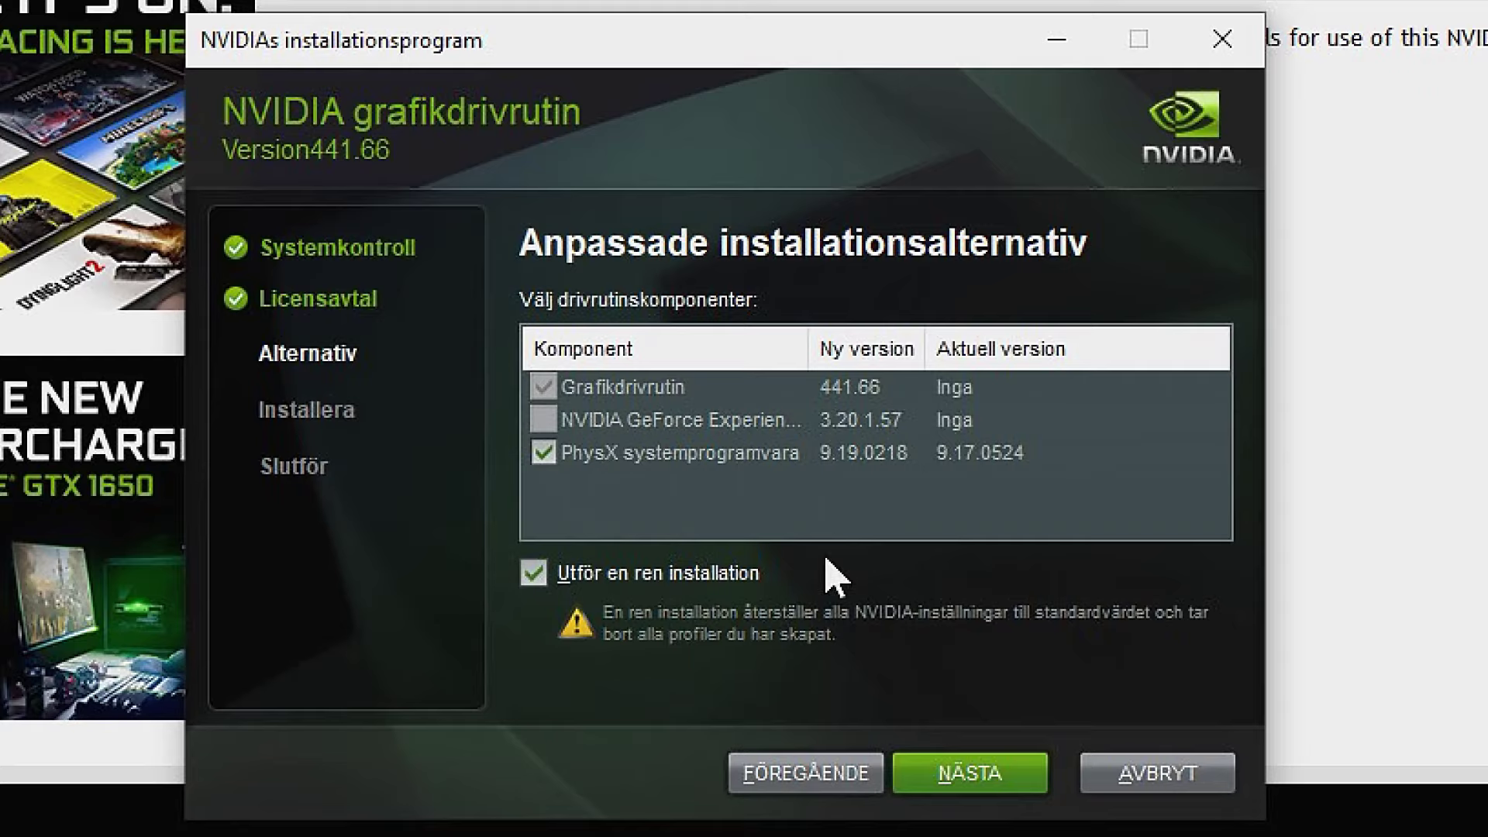
{"action": "left_click", "coordinate": [543, 584]}
{"action": "left_click", "coordinate": [542, 586]}
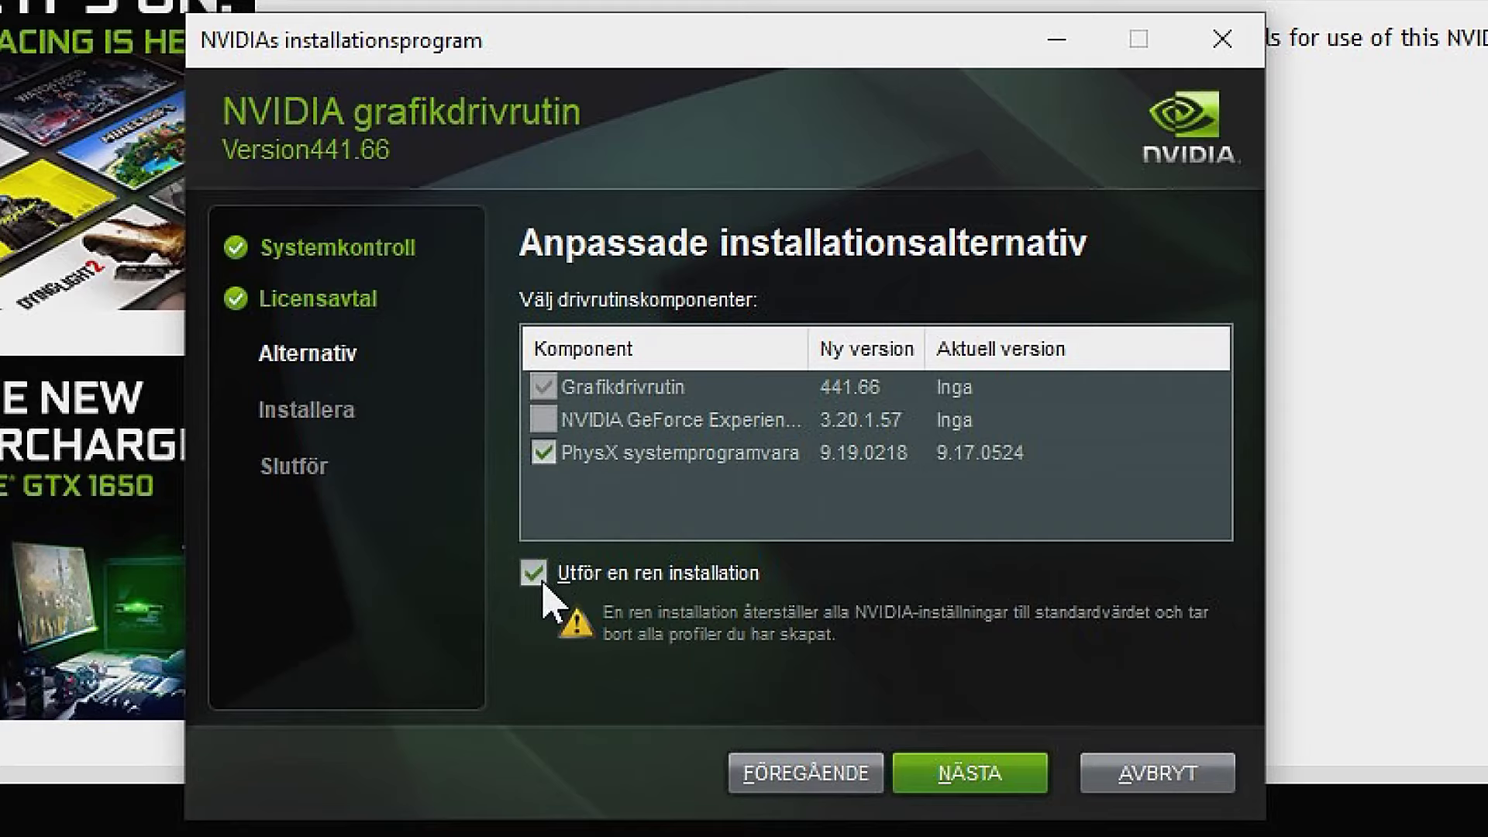
Start installing graphics driver 441.66 and PhysX 9.19.0218 and wait for completion
{"action": "left_click", "coordinate": [959, 789]}
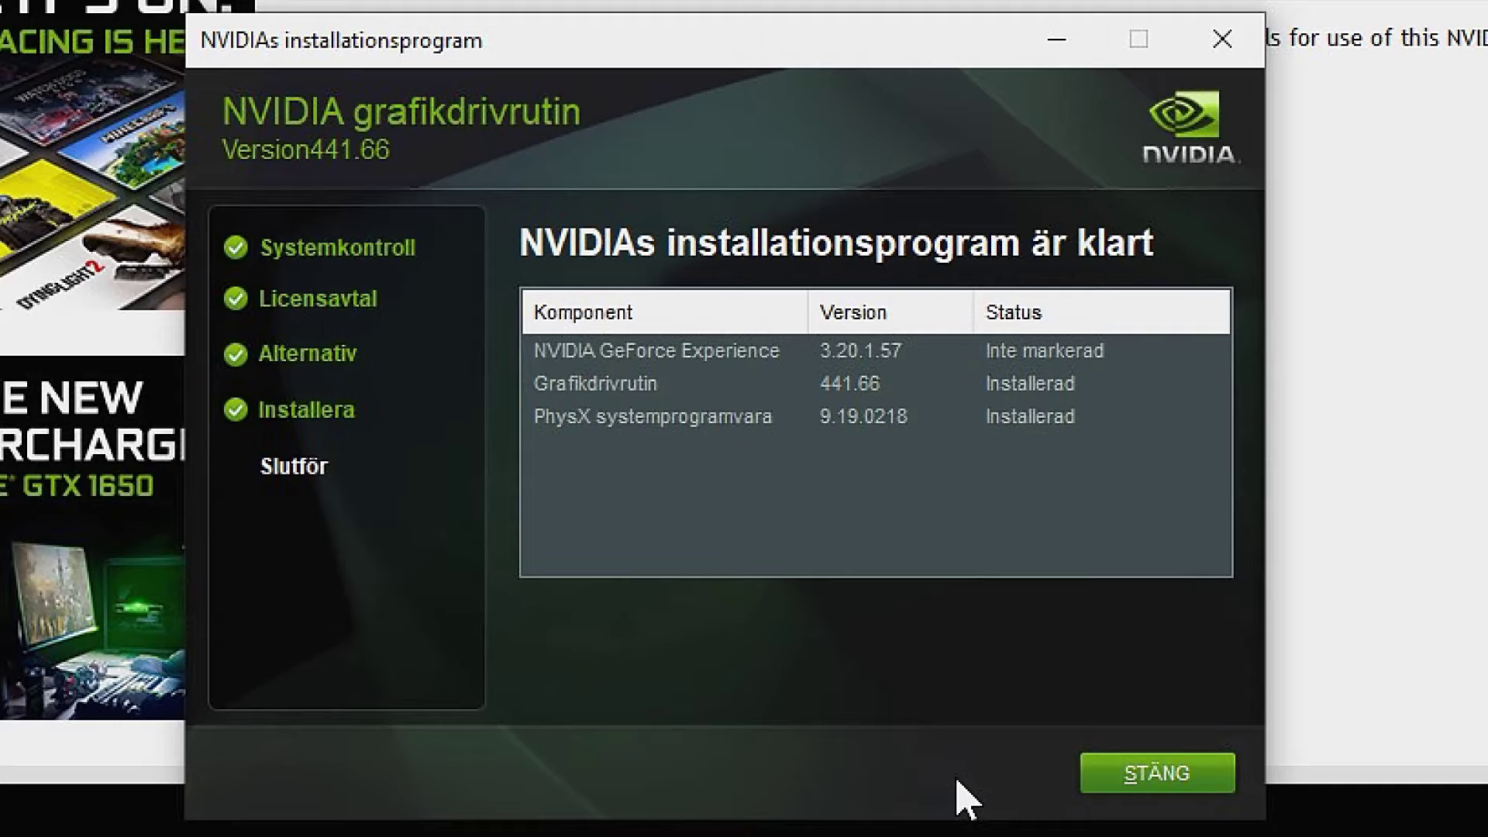
Close the NVIDIA Installer from its completion screen
{"action": "left_click", "coordinate": [1148, 771]}
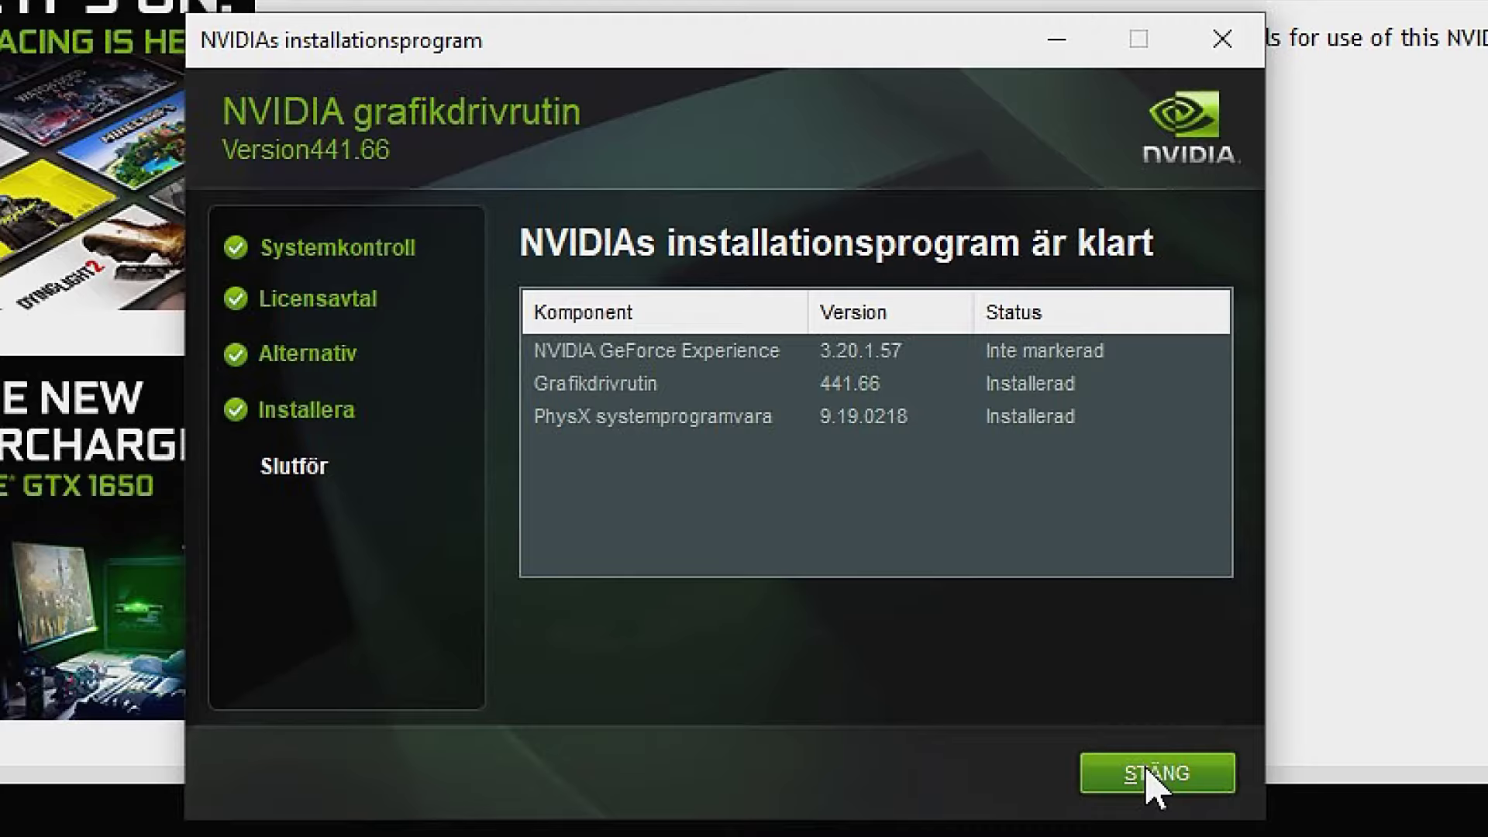